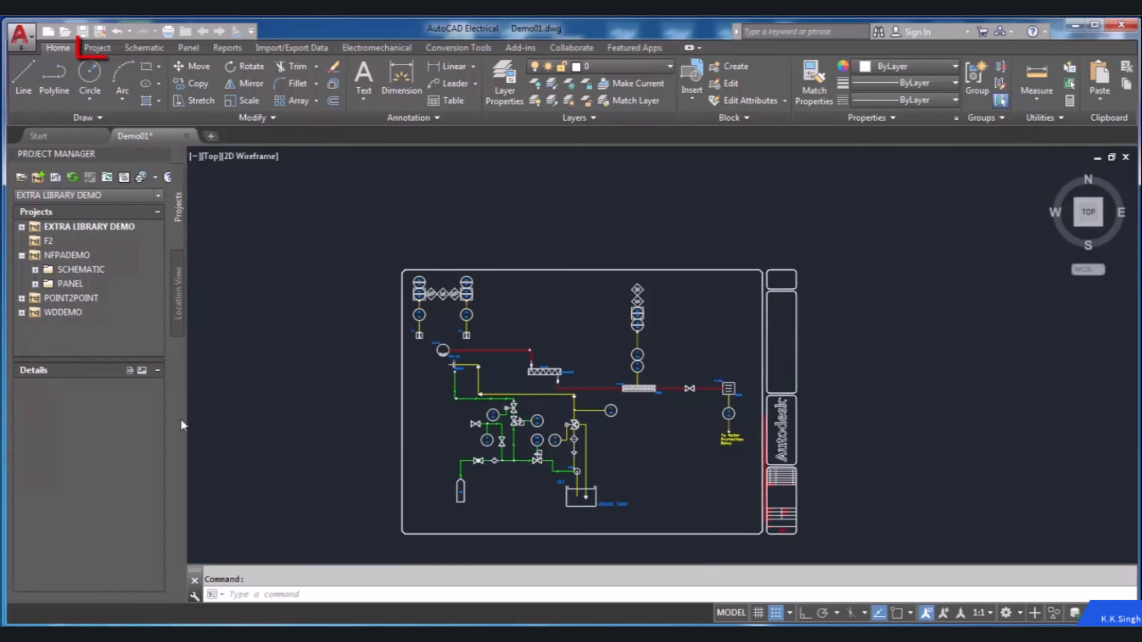
# Step: Float the Project Manager palette, switch on its auto-hide, and dock it back beside the drawing area
pyautogui.click(107, 48)
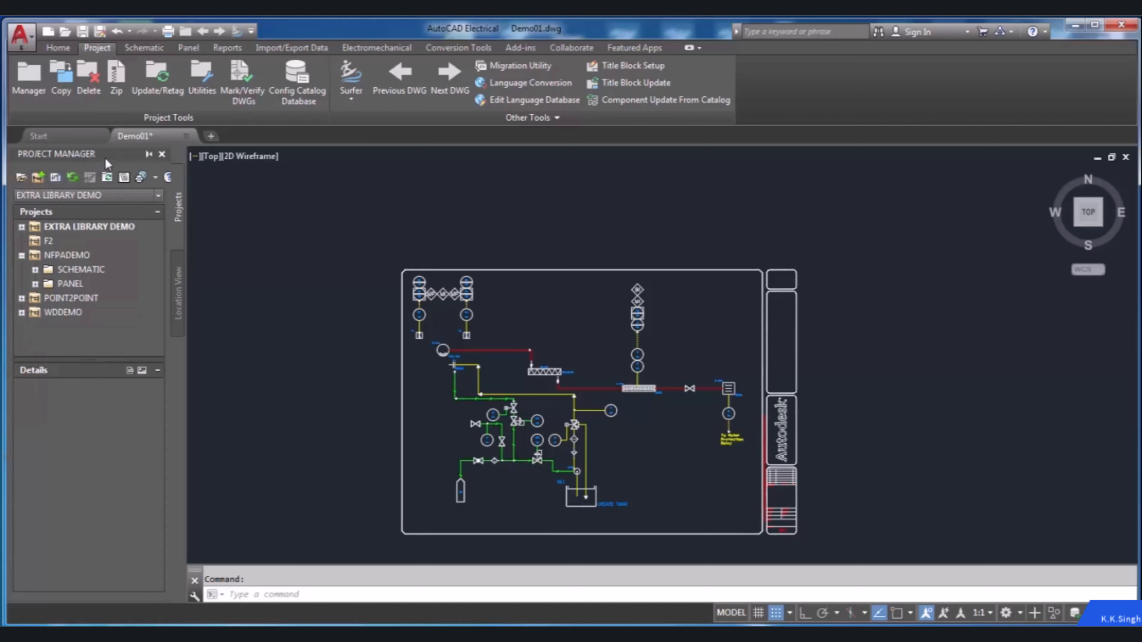
pyautogui.doubleClick(121, 155)
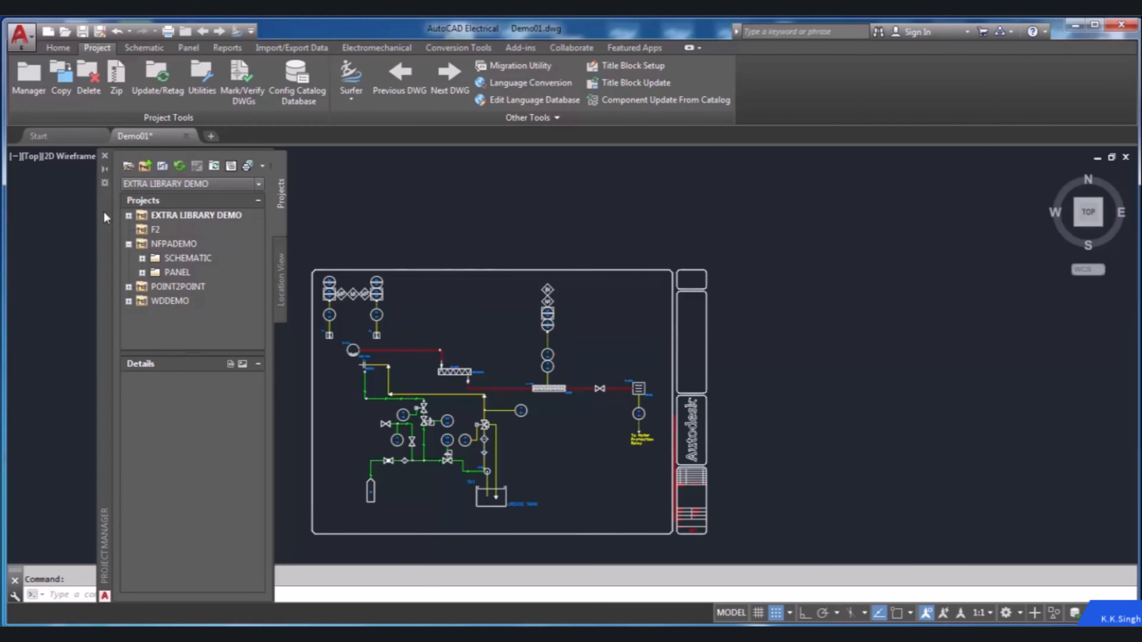
pyautogui.click(106, 169)
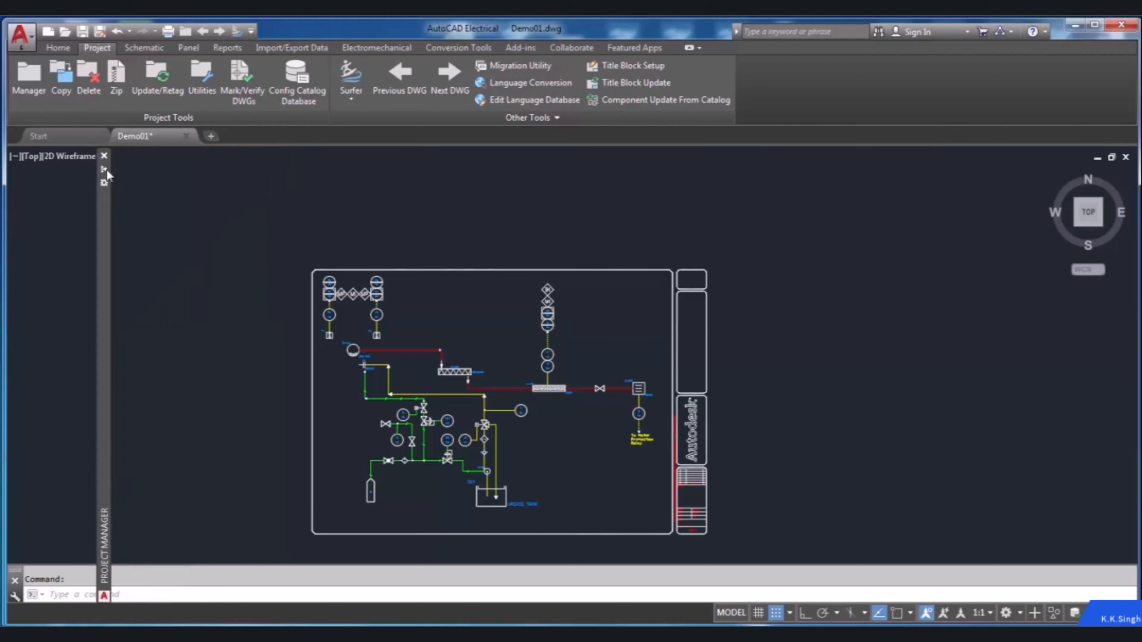
pyautogui.moveTo(107, 196)
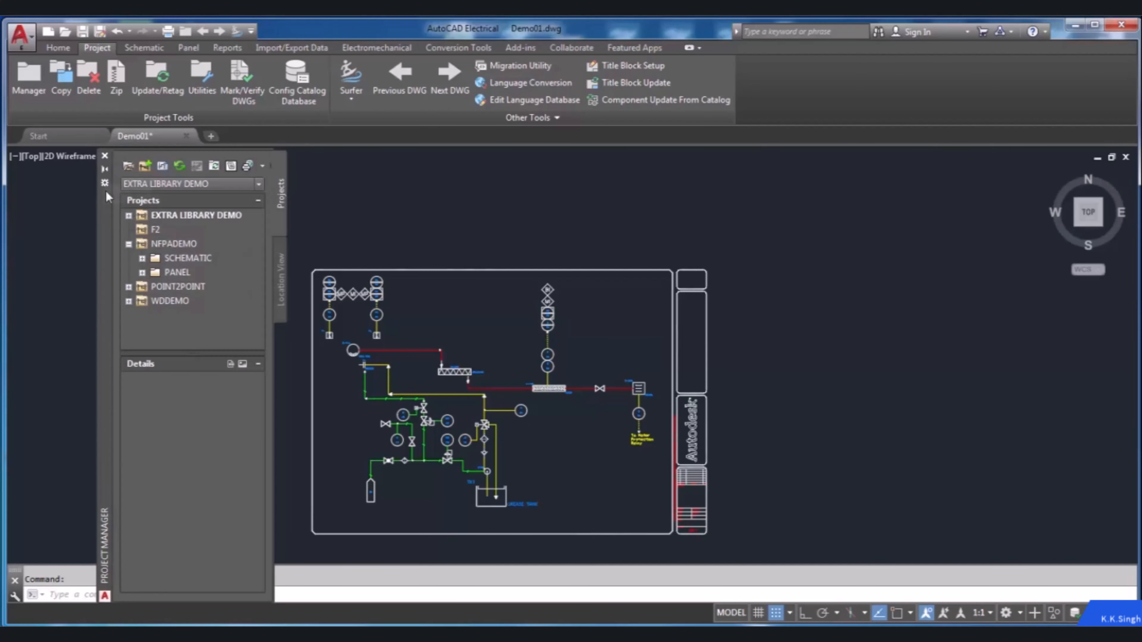
pyautogui.moveTo(103, 220); pyautogui.dragTo(12, 223)
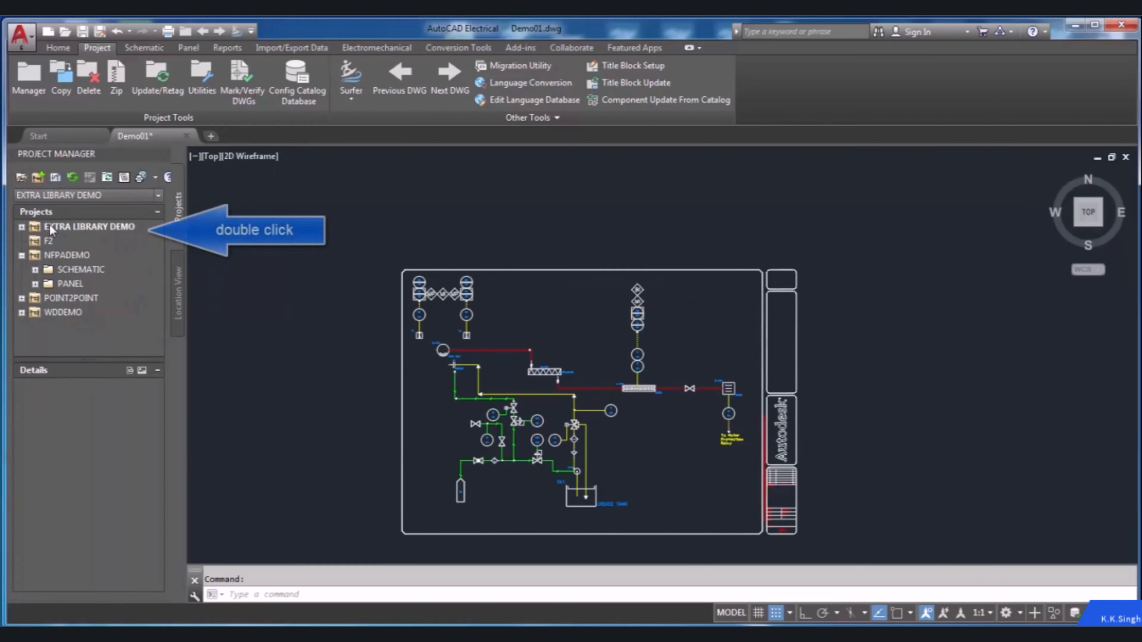
# Step: Expand the EXTRA LIBRARY DEMO project and view the details of its Demo02.dwg drawing
pyautogui.doubleClick(50, 227)
pyautogui.doubleClick(49, 225)
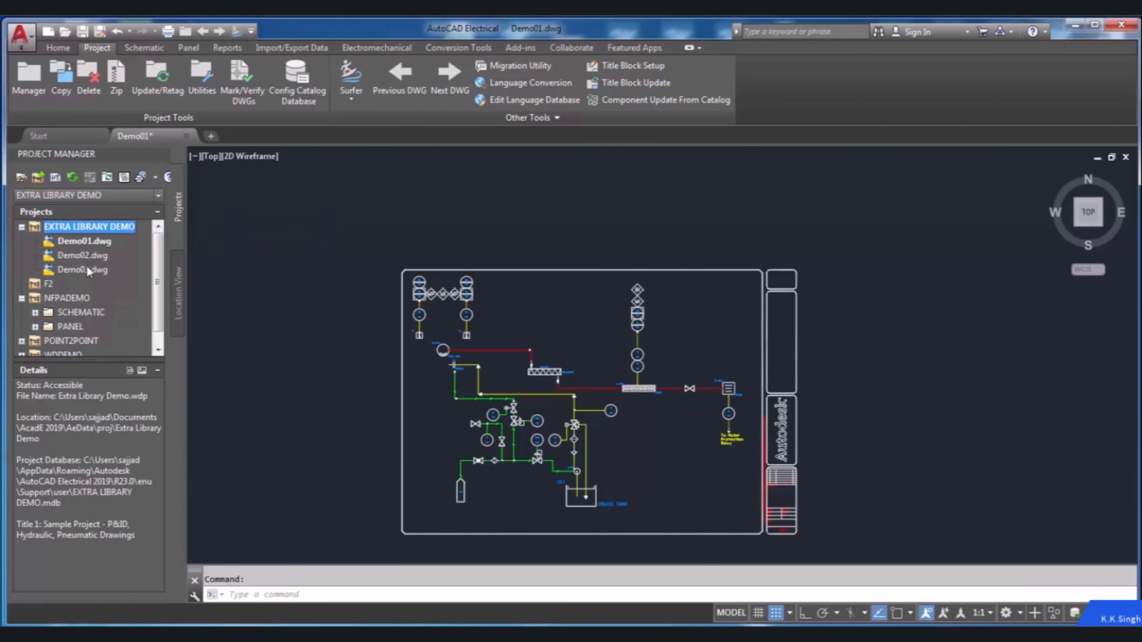
pyautogui.click(28, 254)
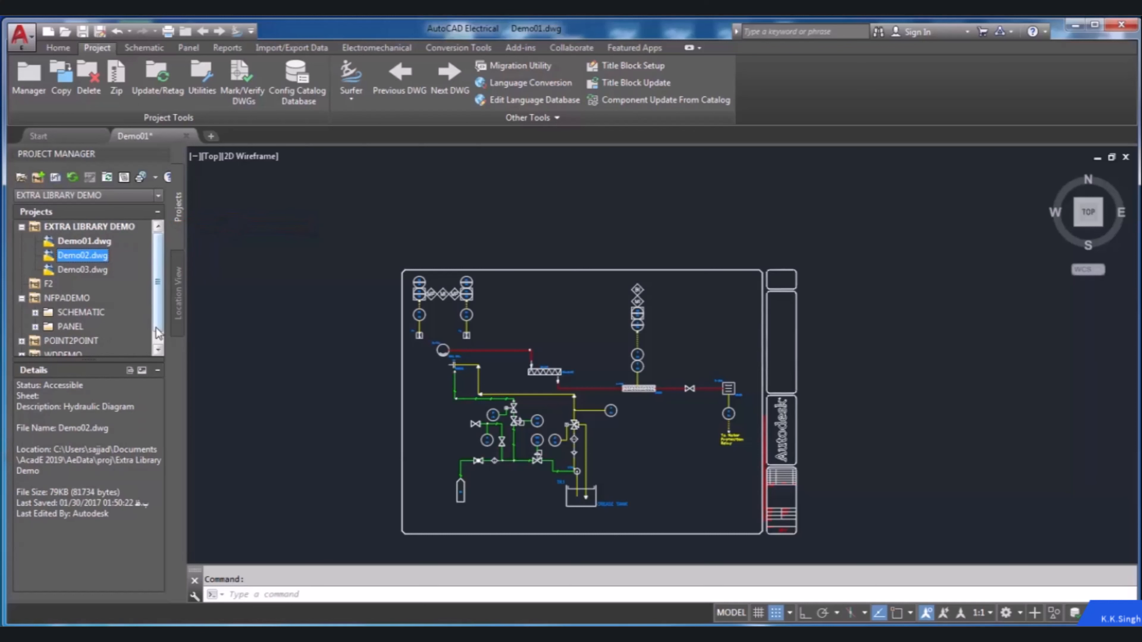
pyautogui.click(158, 350)
pyautogui.click(137, 349)
pyautogui.moveTo(157, 310); pyautogui.dragTo(157, 297)
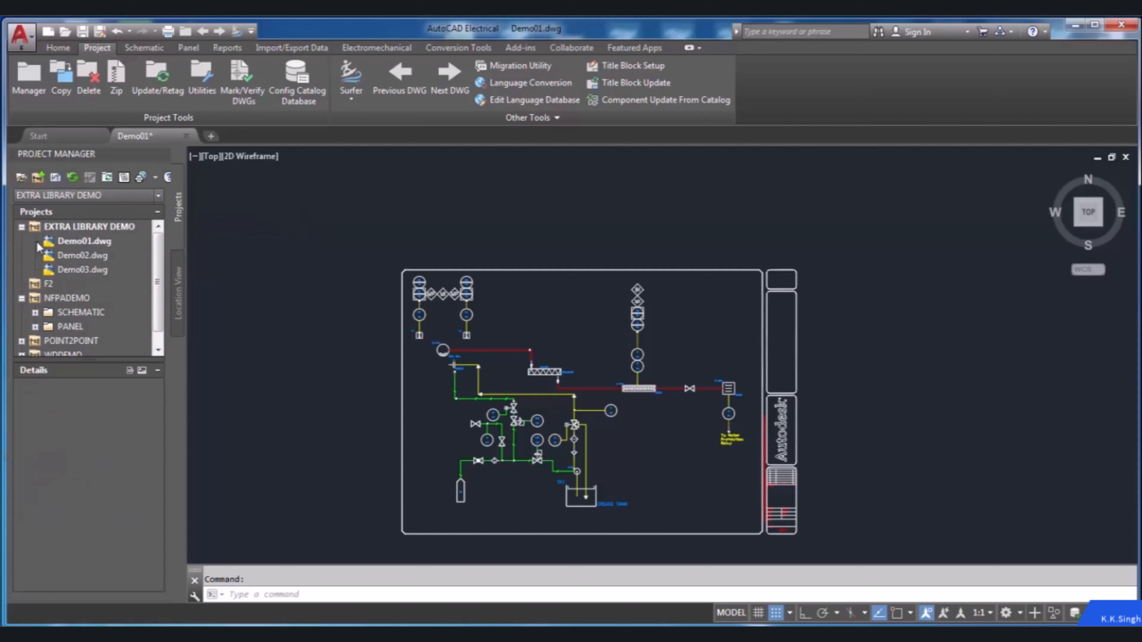
# Step: Make NFPADEMO the active project
pyautogui.click(63, 298)
pyautogui.rightClick(61, 297)
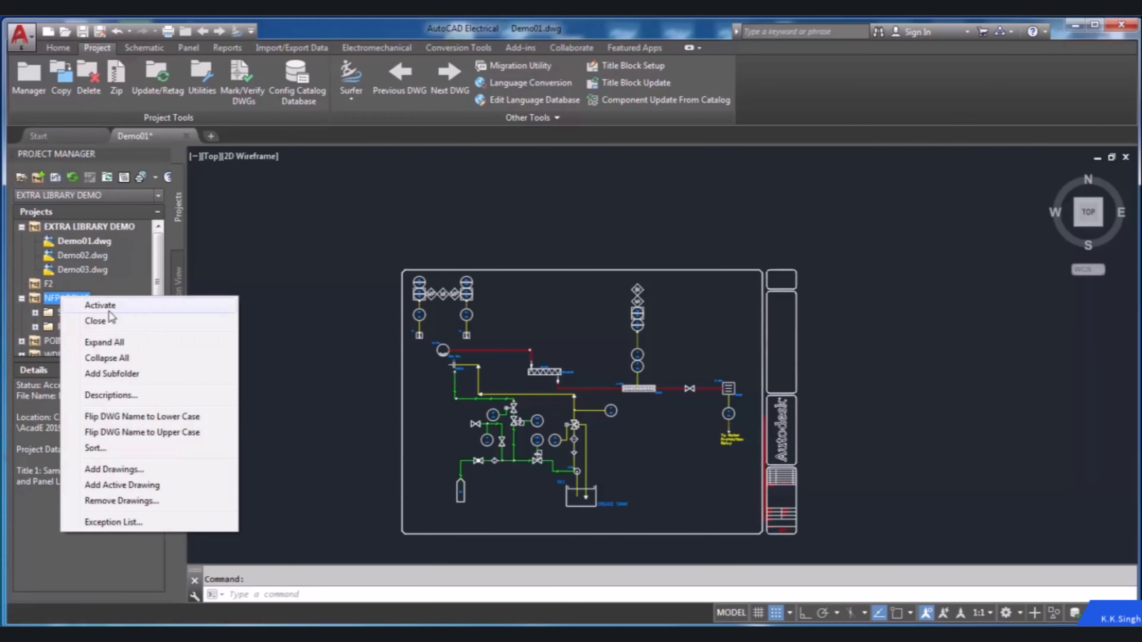
pyautogui.click(113, 310)
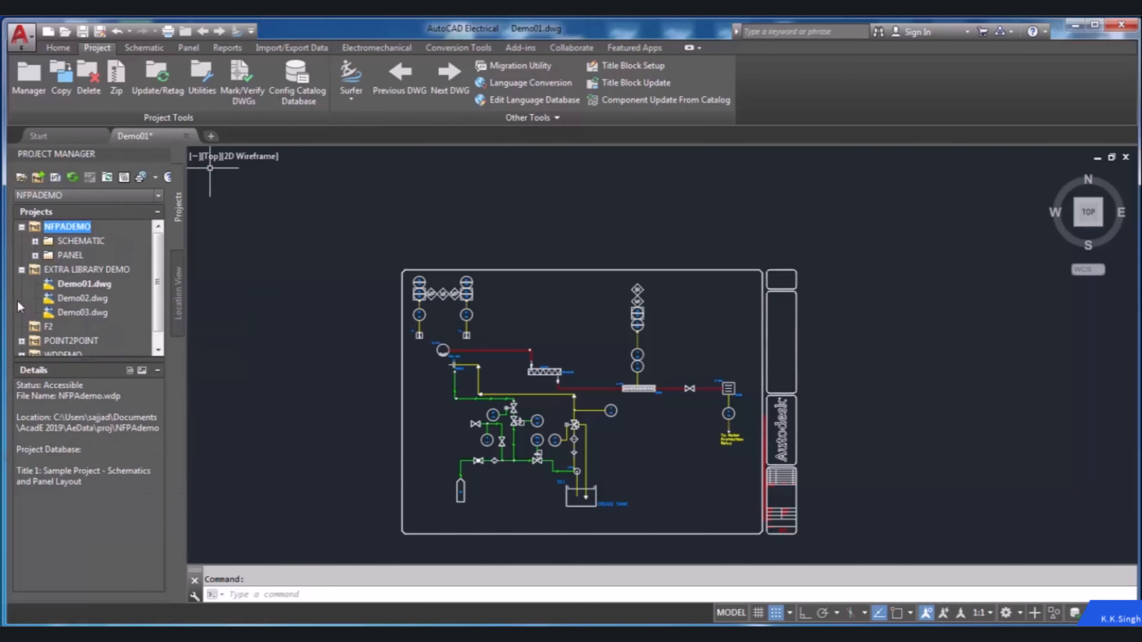
# Step: Review the details of Demo02.dwg, the WDDEMO project, the PANEL subfolder and the NFPADEMO project
pyautogui.click(82, 299)
pyautogui.scroll(-1, 153, 335)
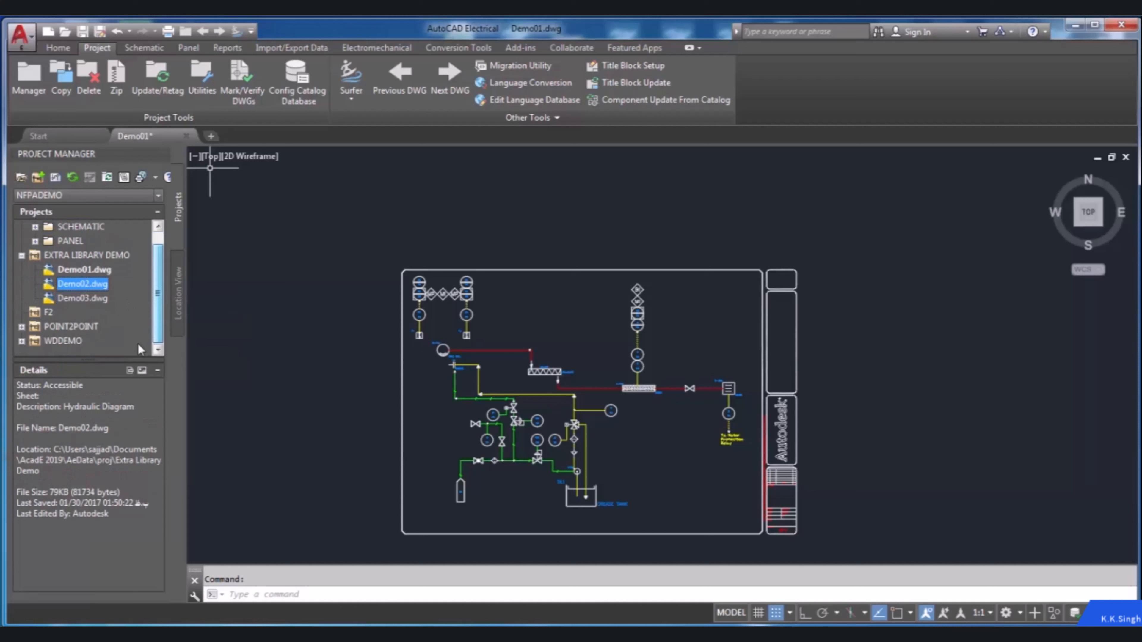
pyautogui.click(137, 342)
pyautogui.scroll(1, 157, 324)
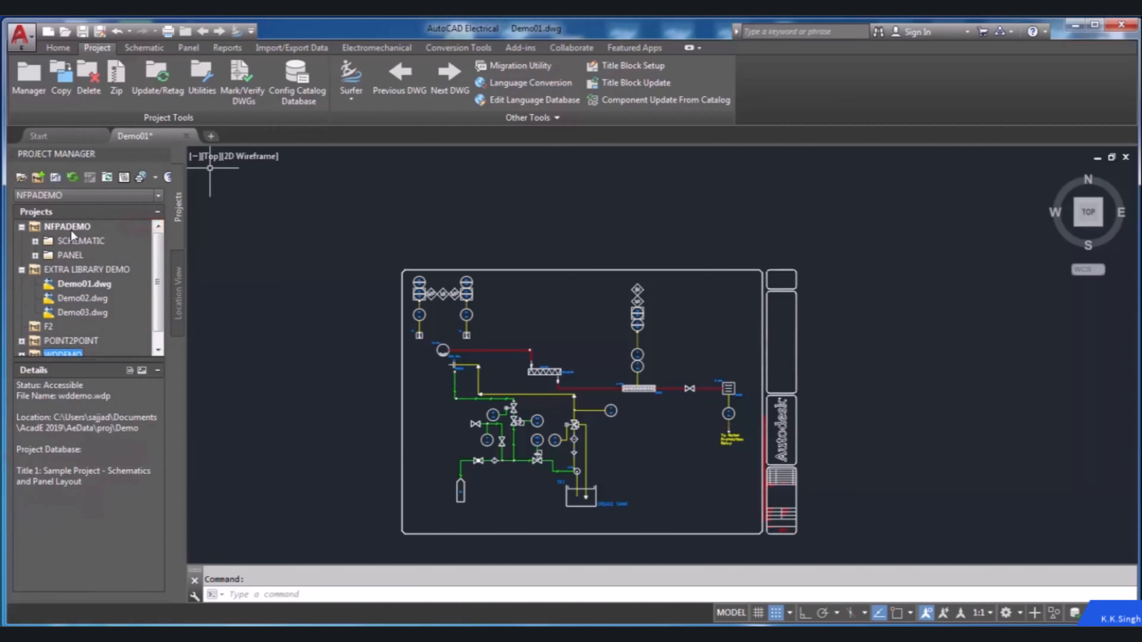
pyautogui.click(21, 255)
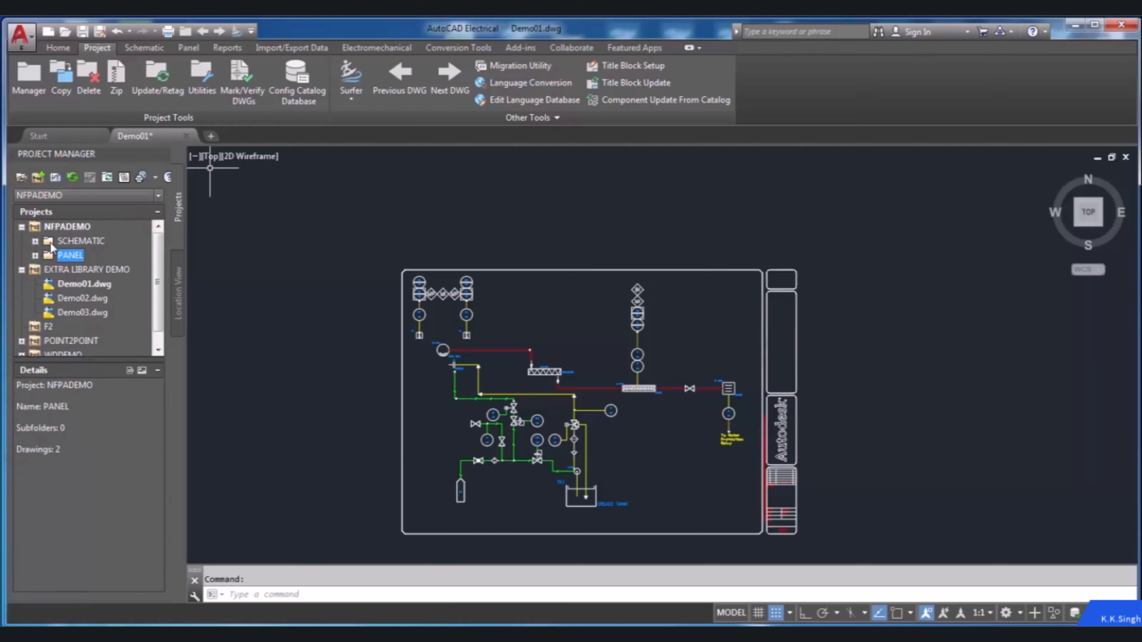
pyautogui.click(56, 227)
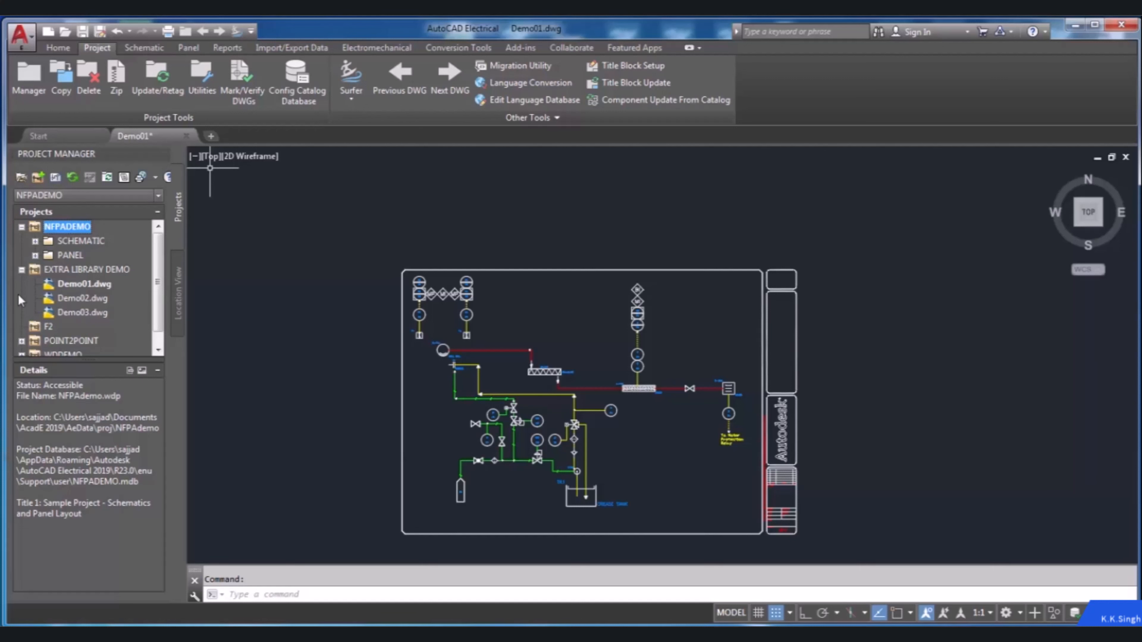
# Step: Start a new project named example2 and choose the Acade 2019\AeData\Proj folder as its location
pyautogui.click(38, 180)
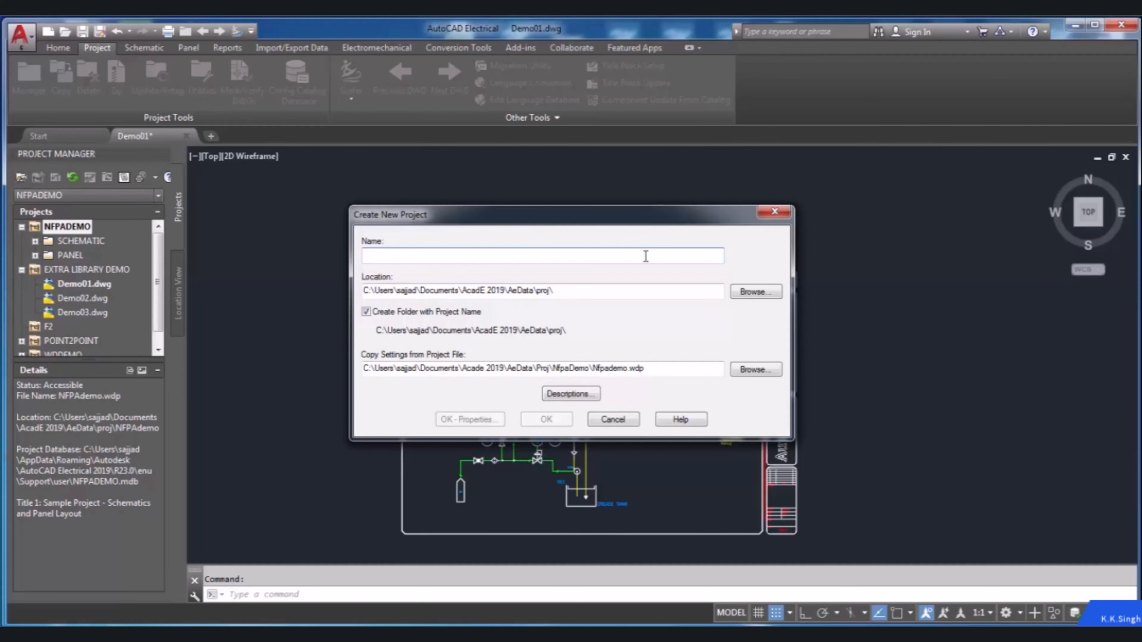
pyautogui.write('ex')
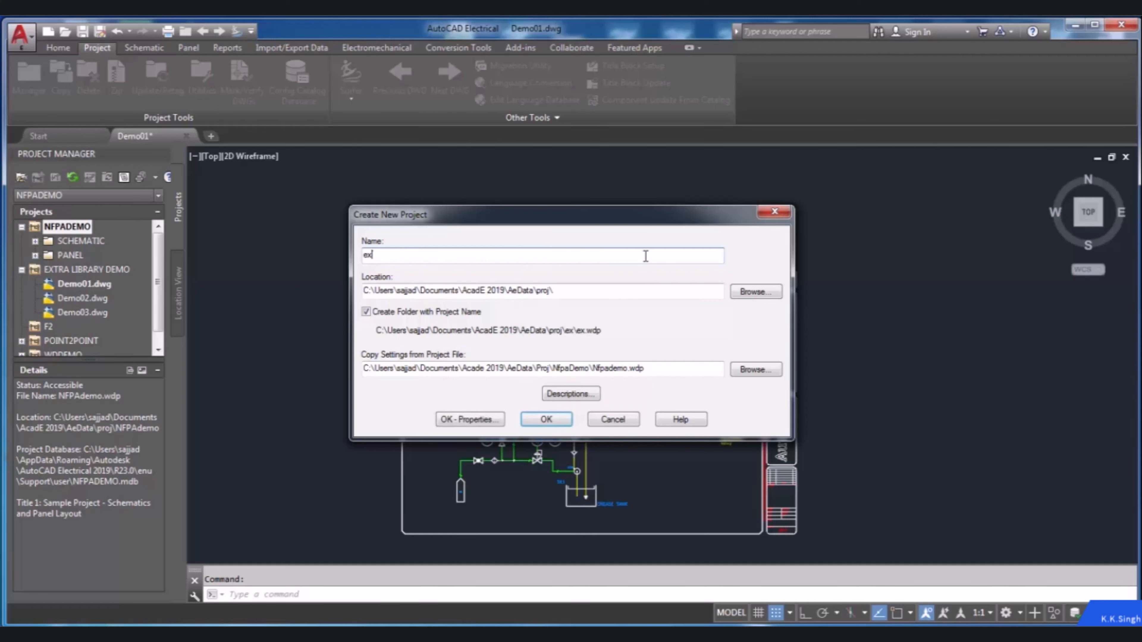
pyautogui.write('ample2')
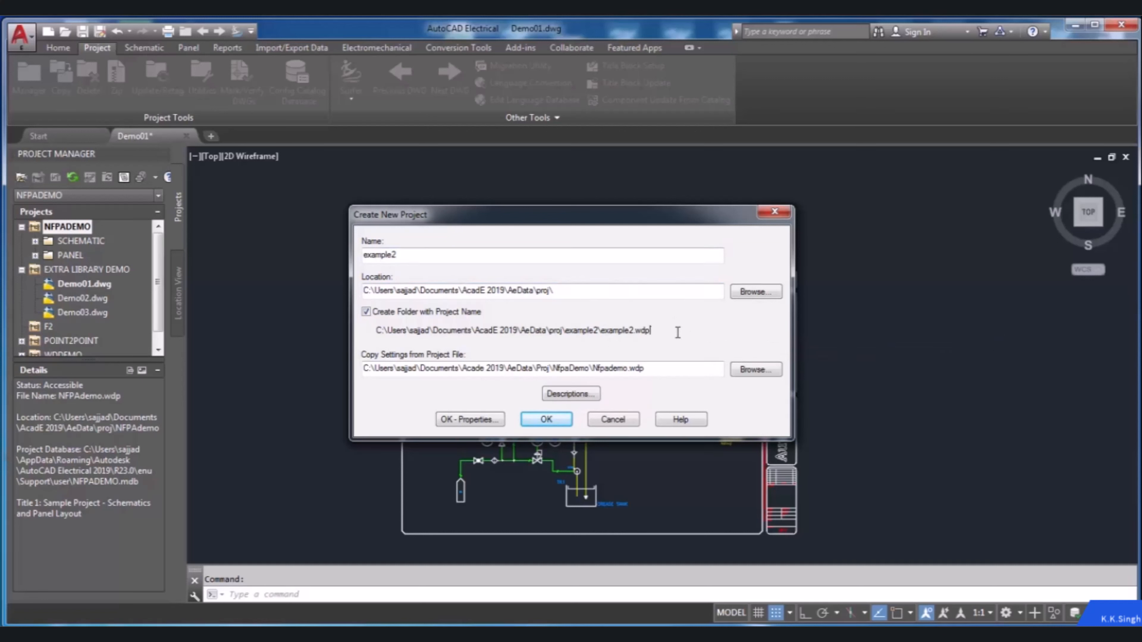
pyautogui.click(595, 291)
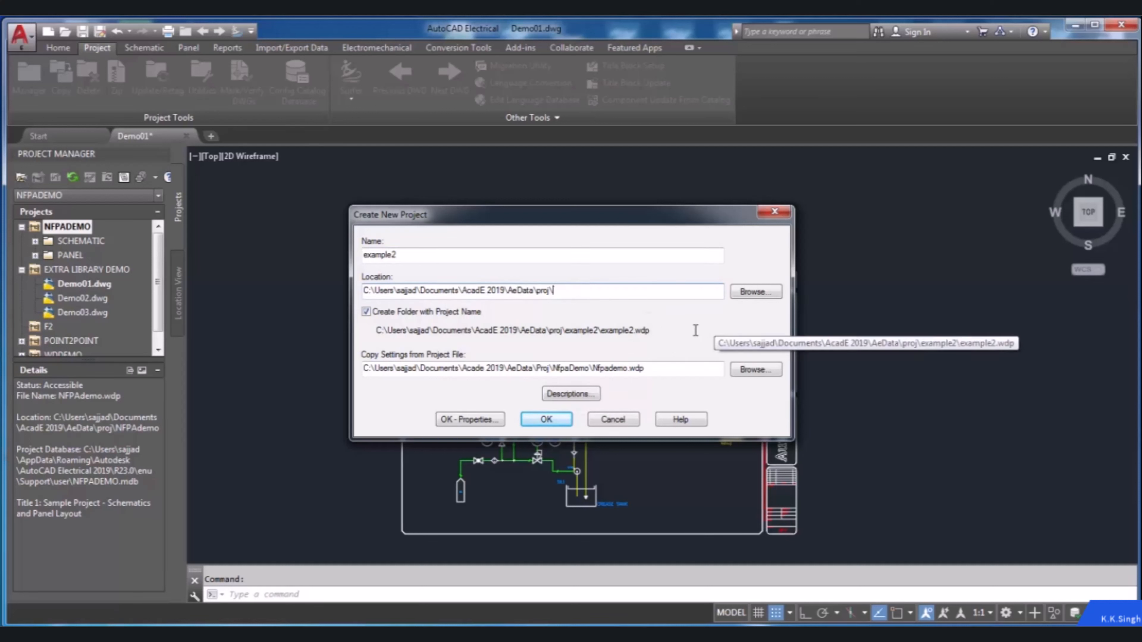
pyautogui.click(756, 292)
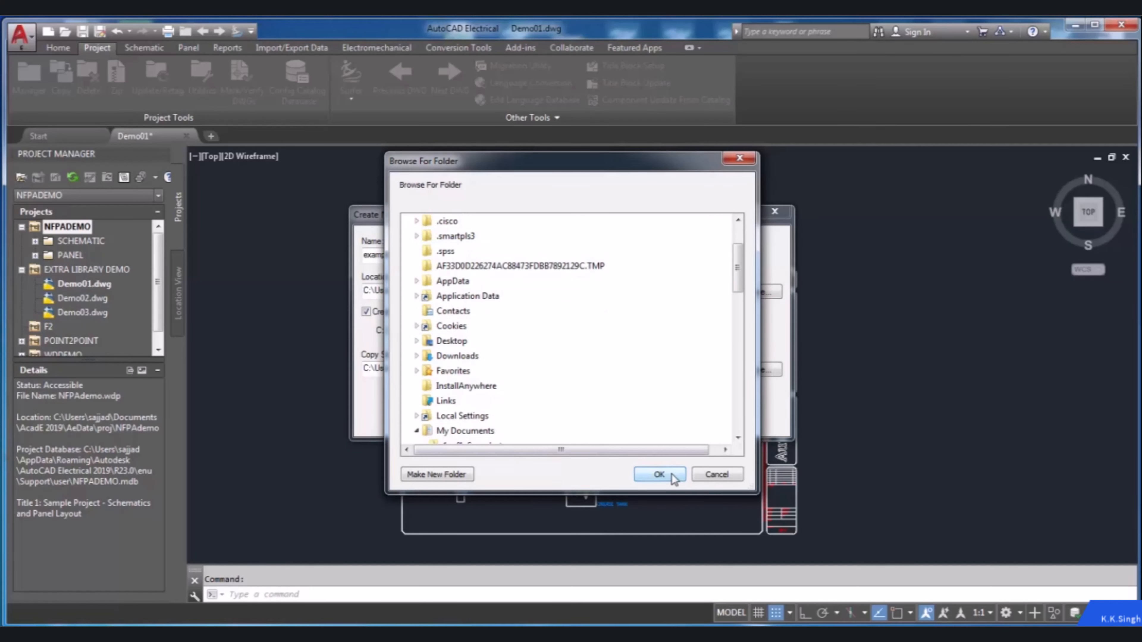
pyautogui.click(659, 475)
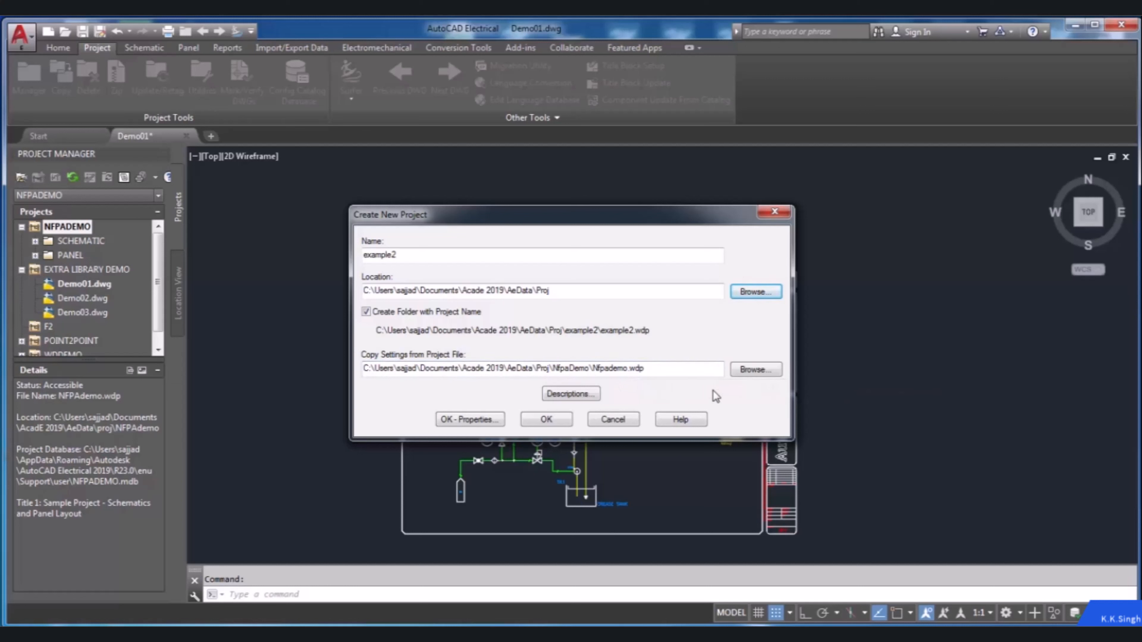
# Step: Choose Nfpademo.wdp in the NfpaDemo folder as the project file to copy settings from
pyautogui.click(756, 369)
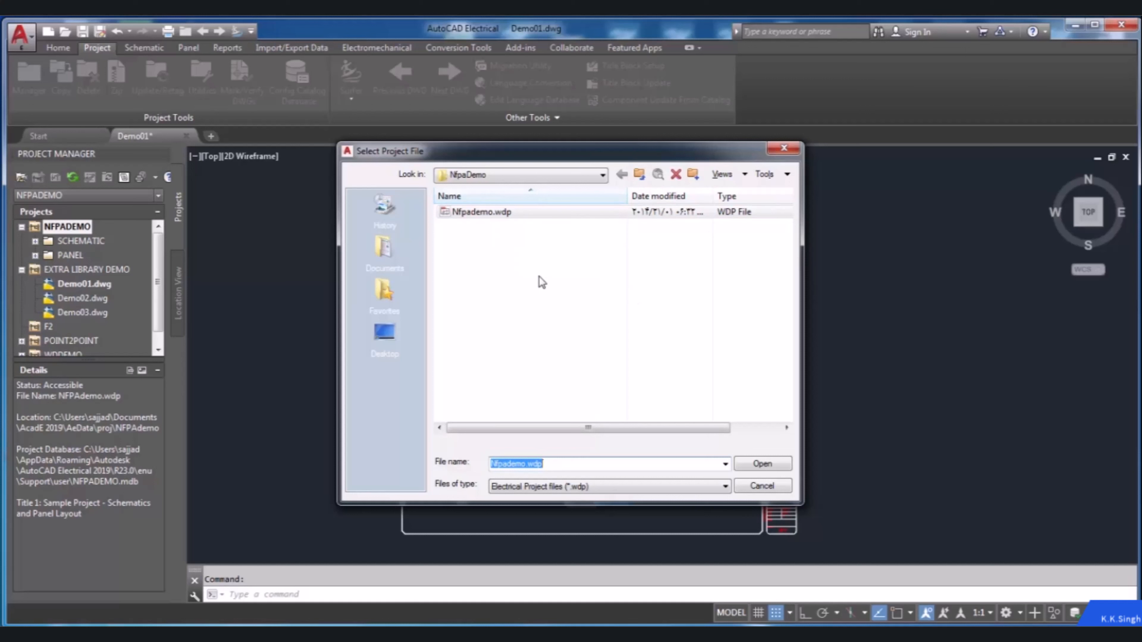
pyautogui.click(602, 175)
pyautogui.click(603, 179)
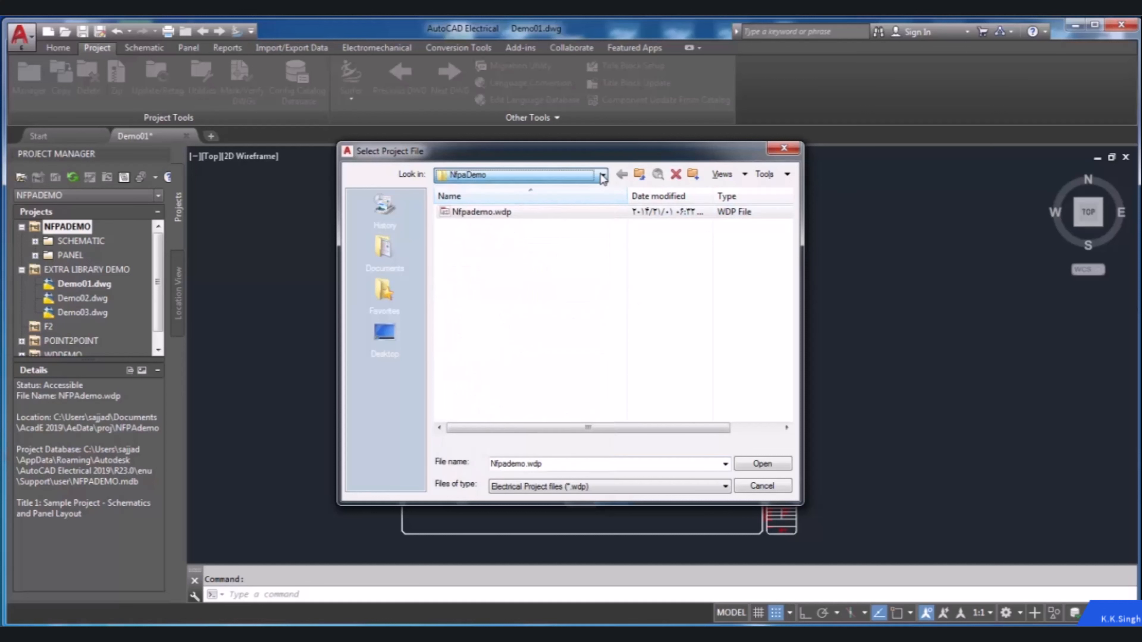
pyautogui.click(762, 464)
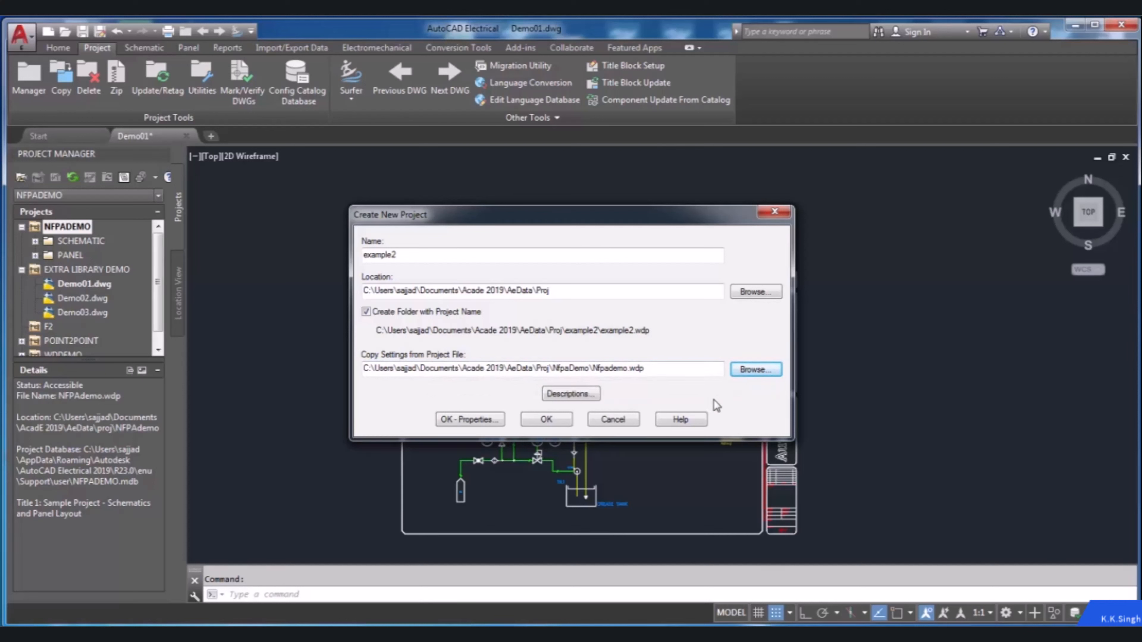
# Step: Enter des as Line1 of the project description, exclude Line2 from reports, and create the project
pyautogui.click(571, 394)
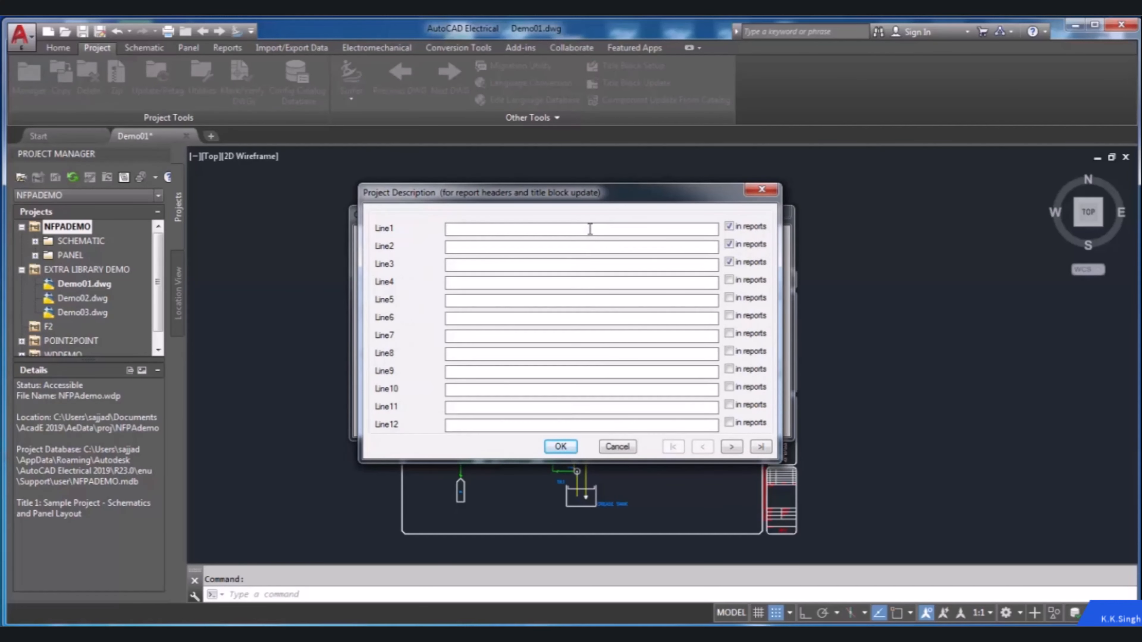
pyautogui.write('des')
pyautogui.click(729, 244)
pyautogui.click(558, 447)
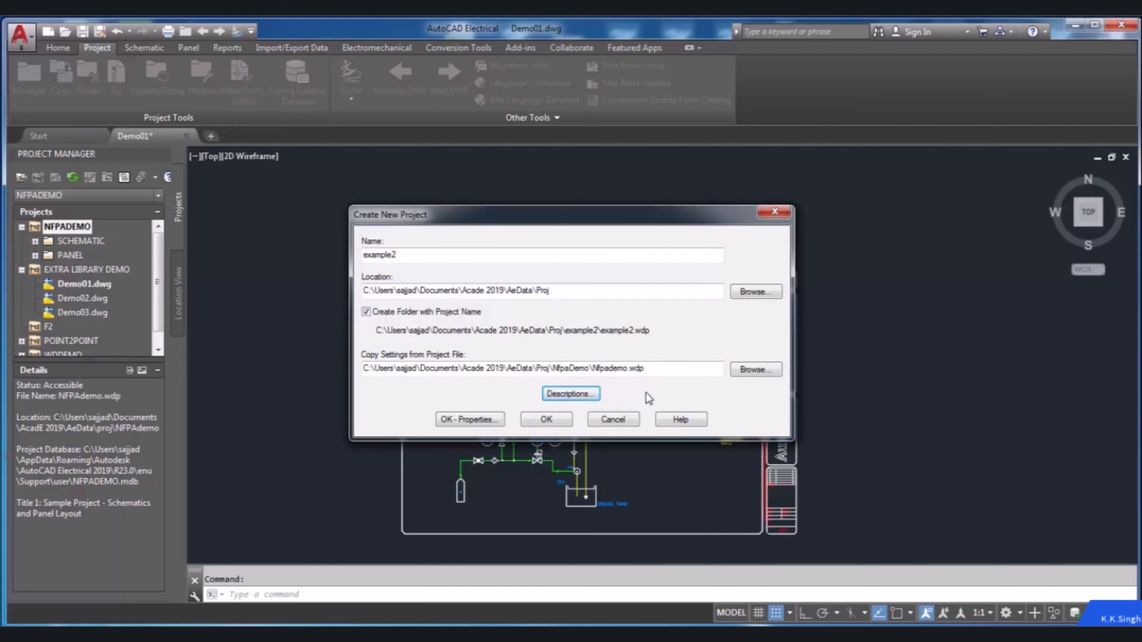
pyautogui.click(560, 420)
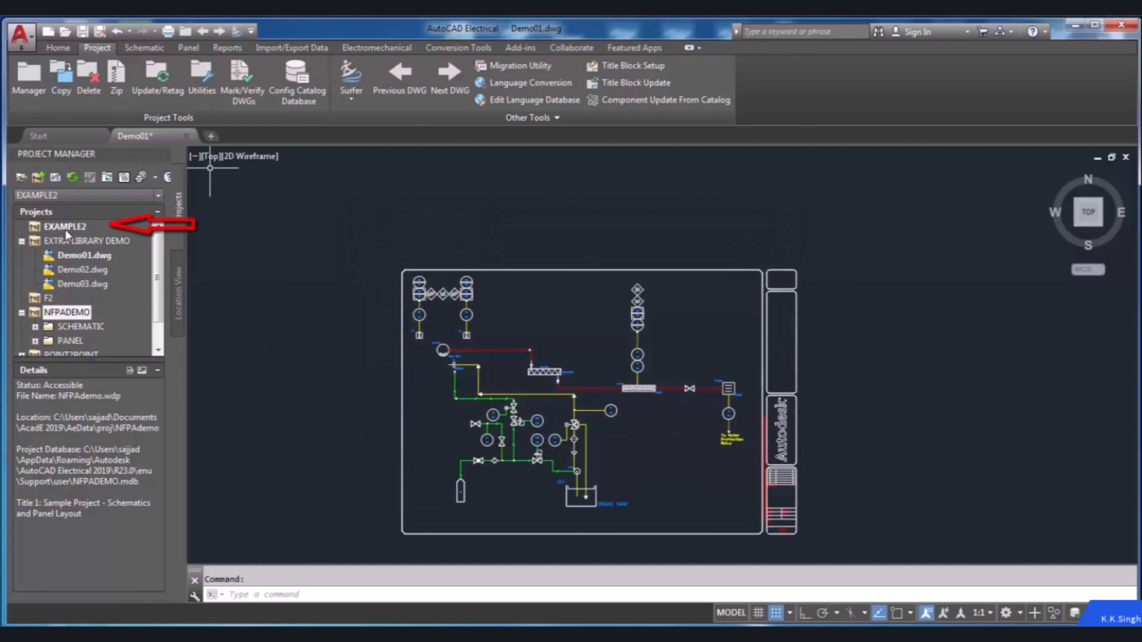
pyautogui.click(16, 274)
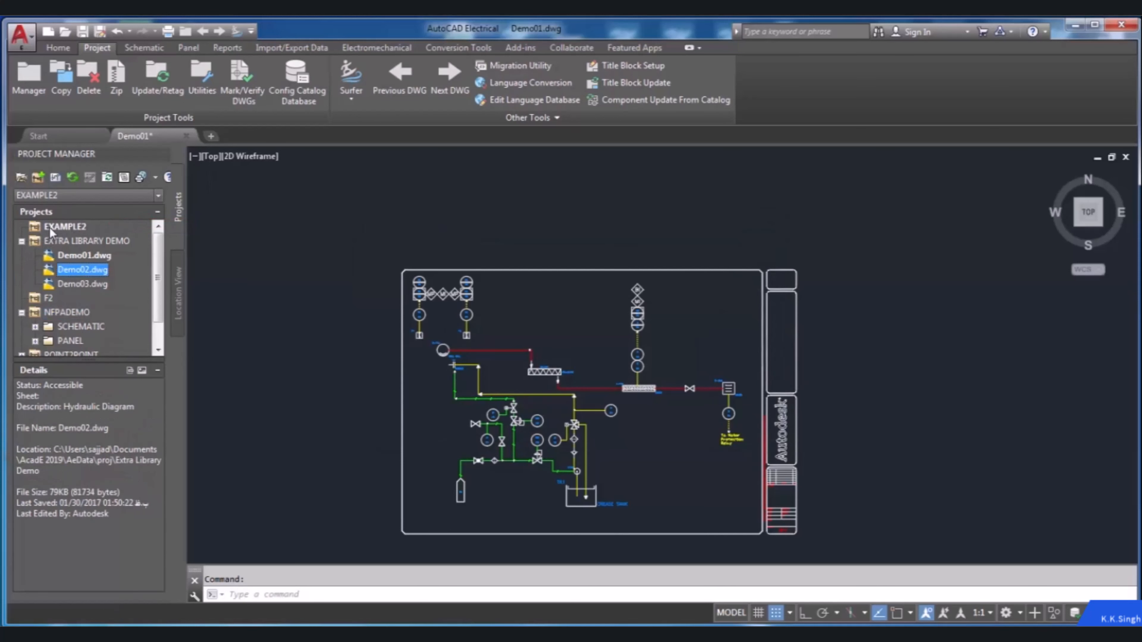
pyautogui.rightClick(18, 279)
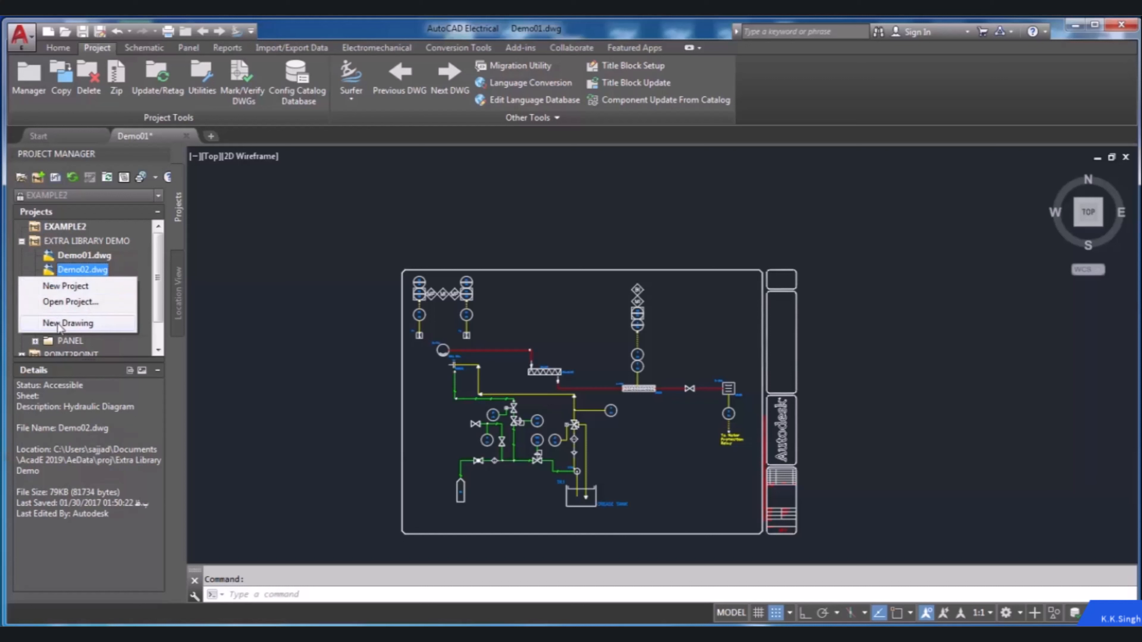
pyautogui.click(76, 287)
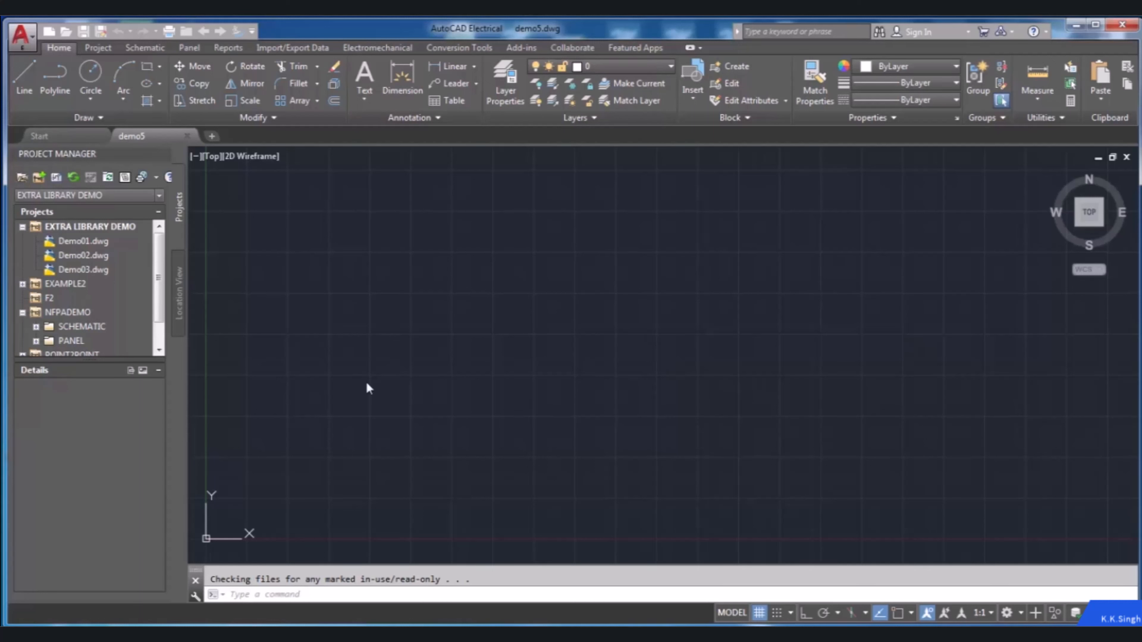
# Step: Start a new drawing named demo4 in the EXTRA LIBRARY DEMO project and assign the acad.dwt template
pyautogui.click(56, 178)
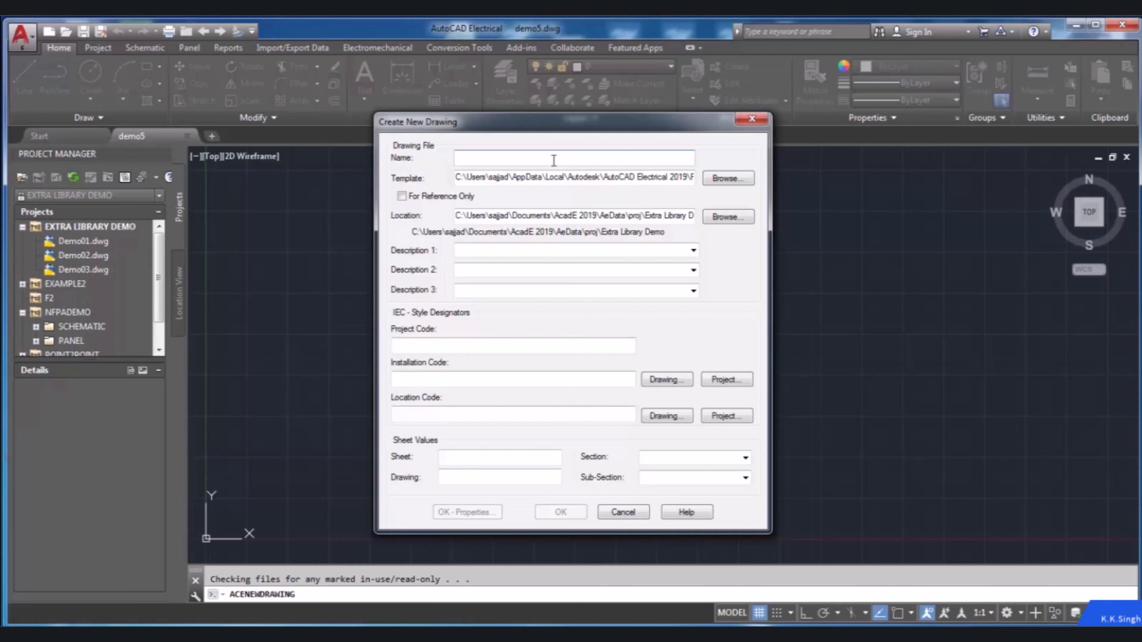
pyautogui.write('d')
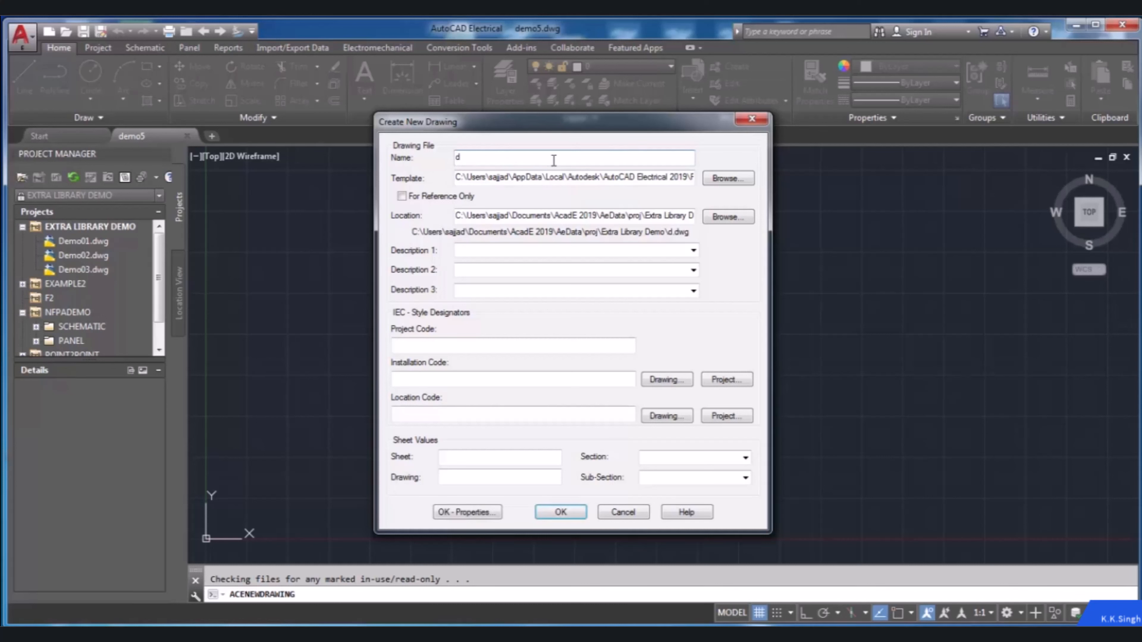
pyautogui.write('emo4')
pyautogui.click(732, 178)
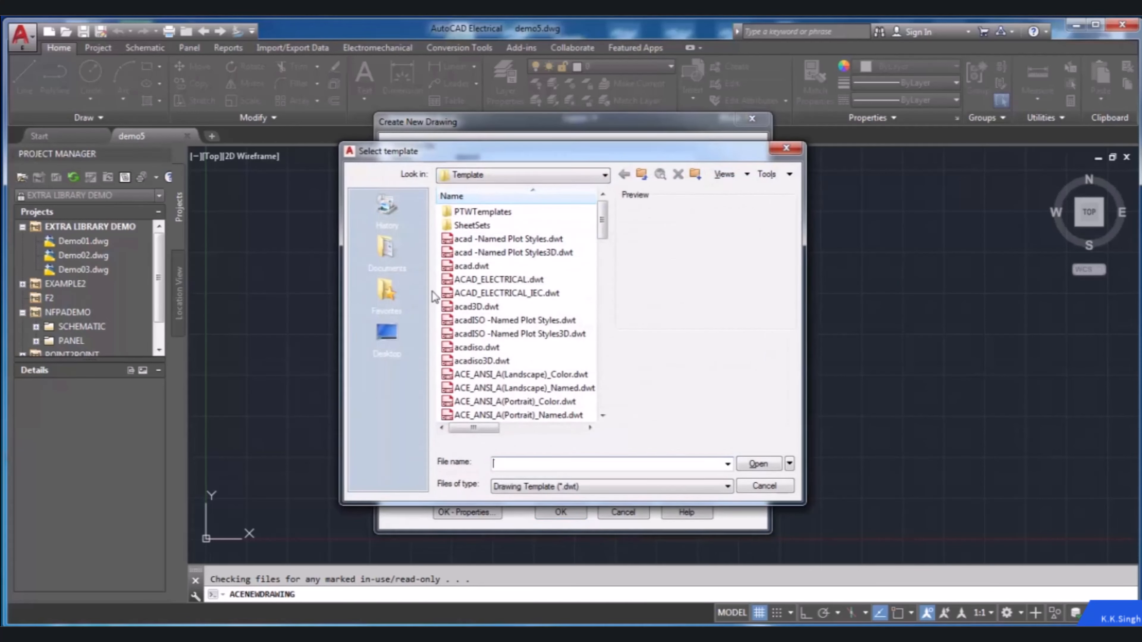
pyautogui.click(491, 266)
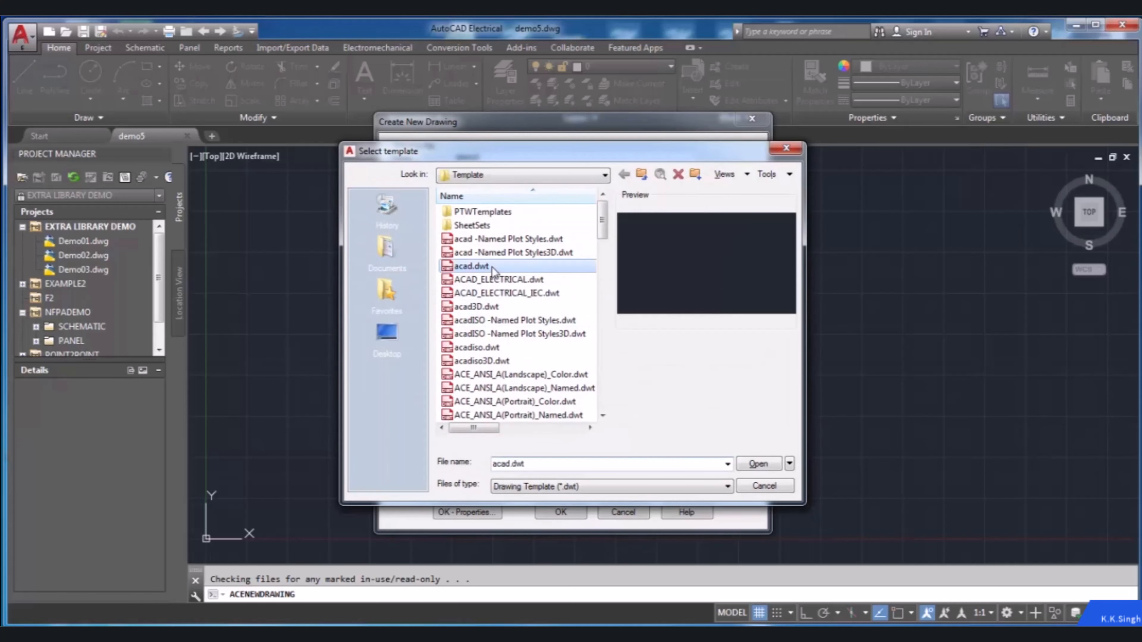
pyautogui.click(758, 464)
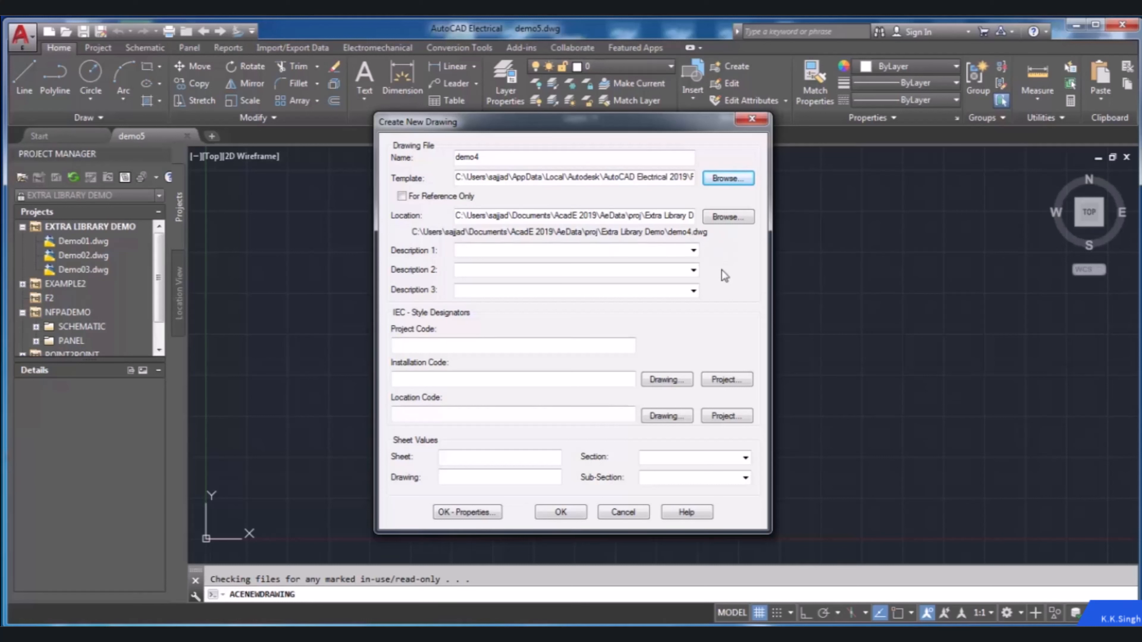
# Step: Set the new drawing's location to the Extra Library Demo folder, leave its descriptions blank, and create the drawing
pyautogui.click(724, 217)
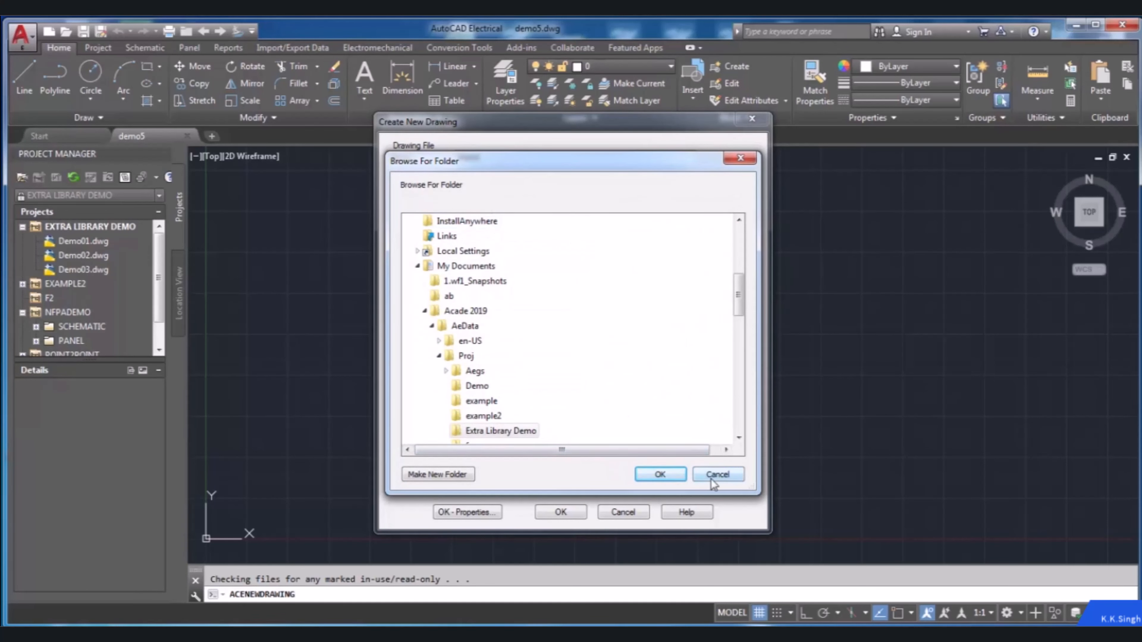
pyautogui.click(659, 474)
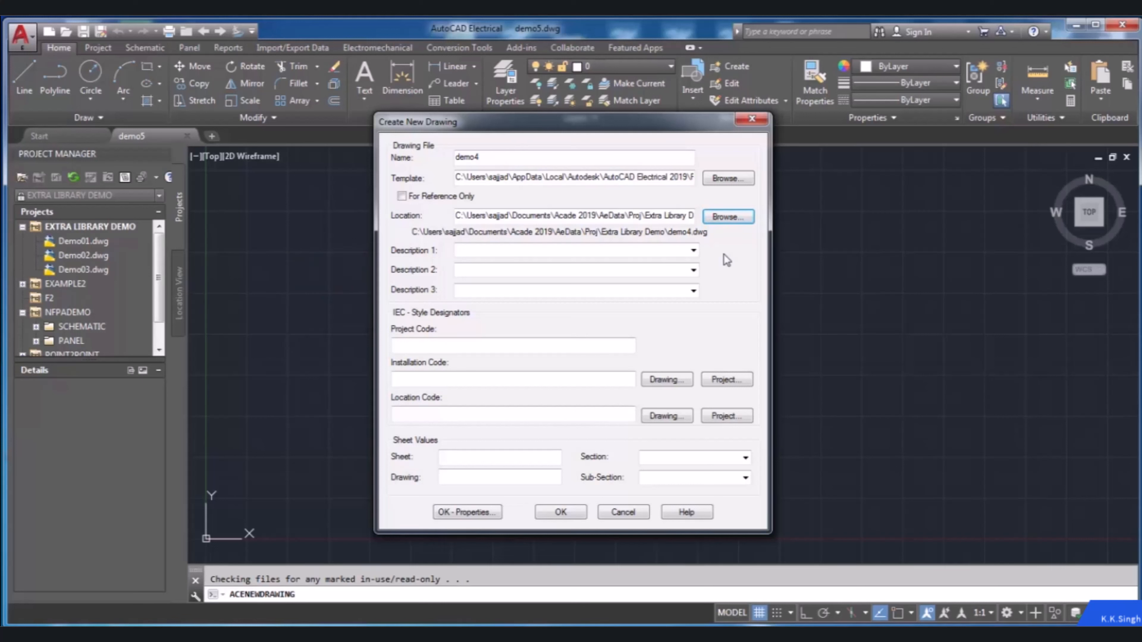
pyautogui.click(693, 252)
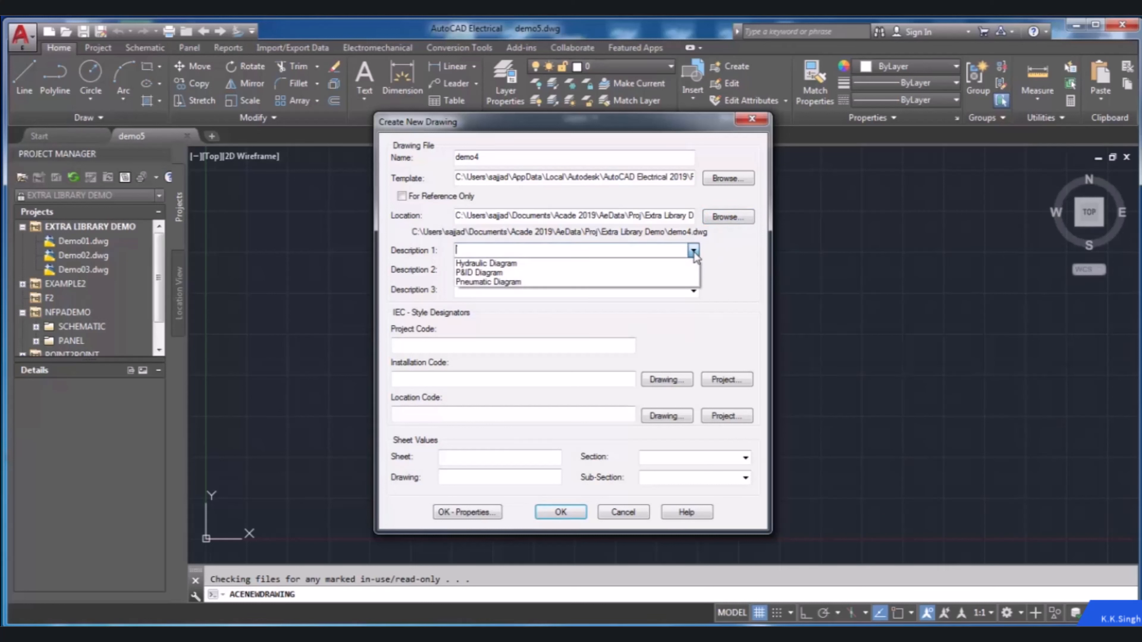
pyautogui.click(693, 251)
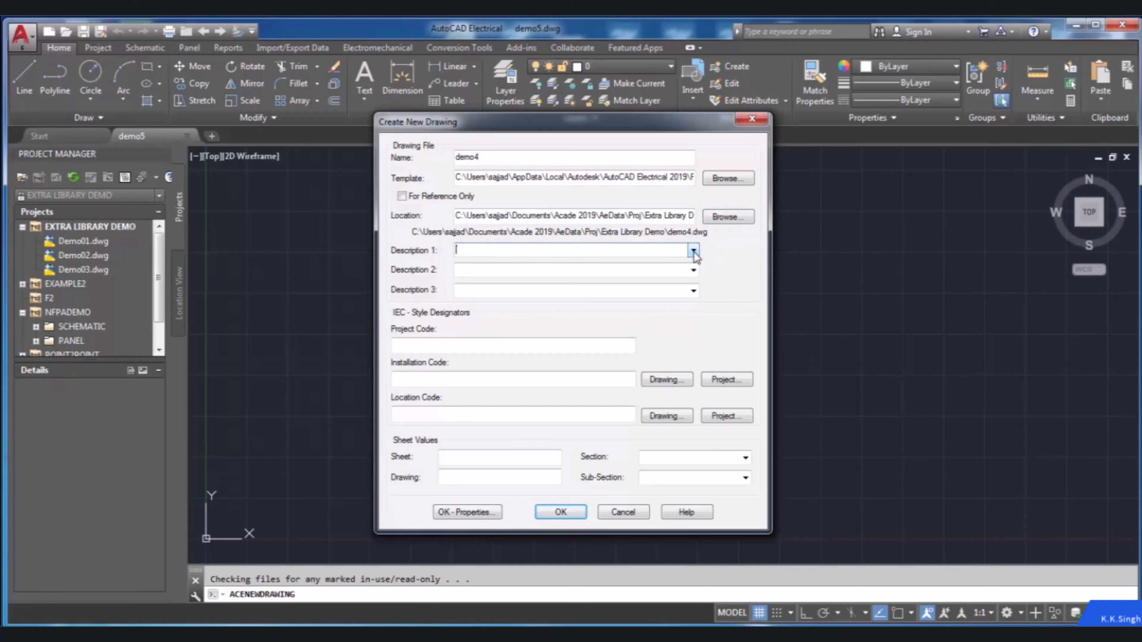
pyautogui.click(694, 270)
pyautogui.click(693, 271)
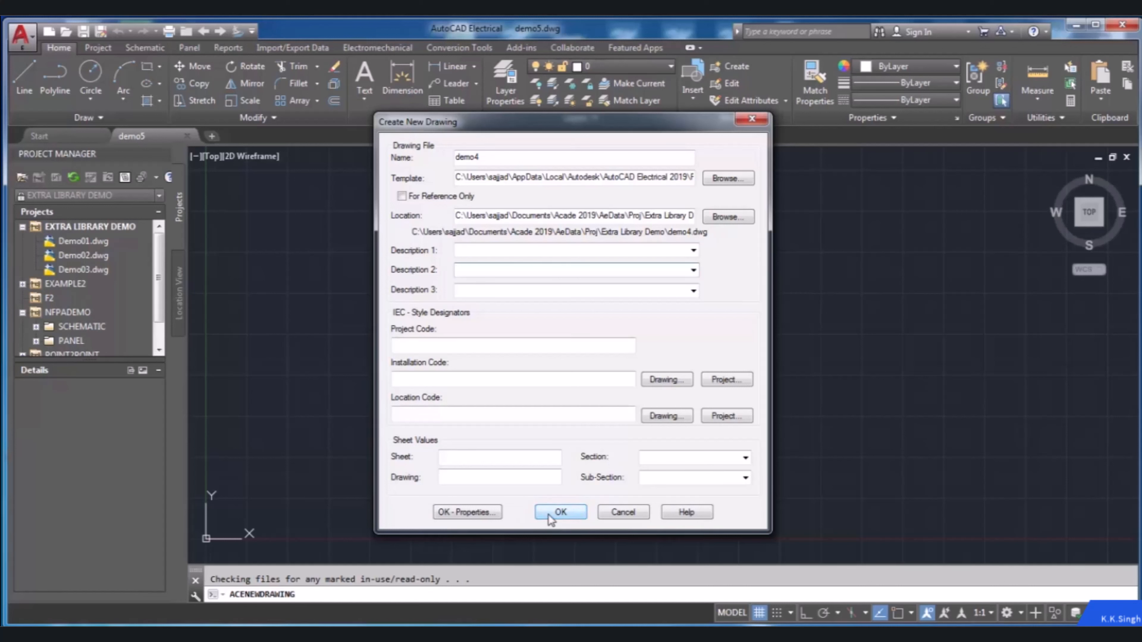
pyautogui.click(561, 512)
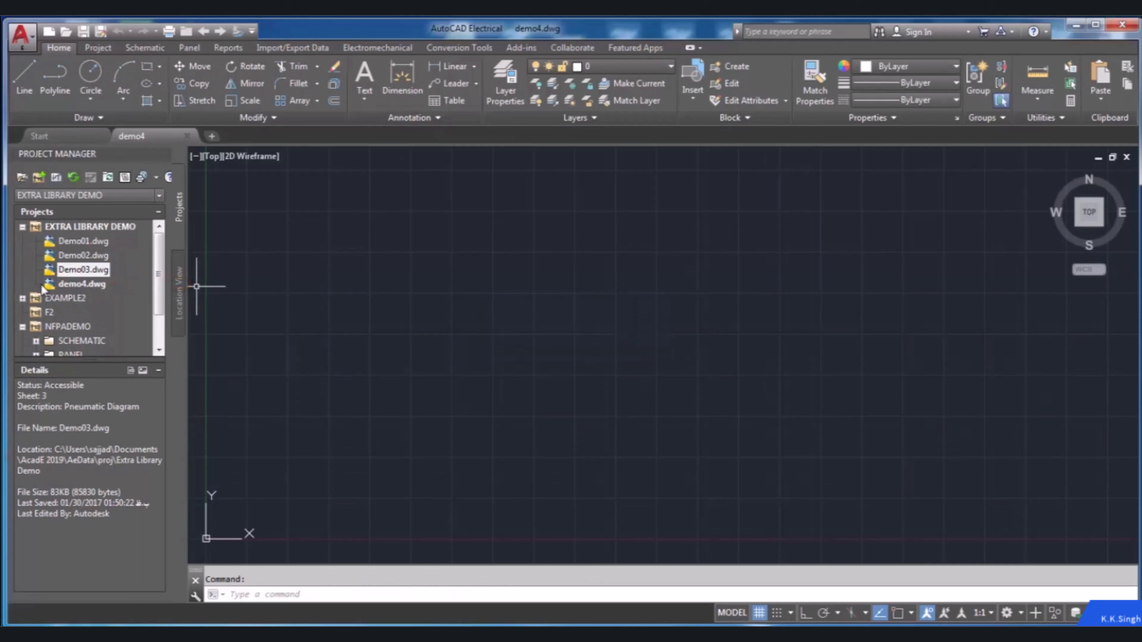
# Step: Examine the details of the EXTRA LIBRARY DEMO project and its drawings demo4.dwg, Demo03.dwg and Demo02.dwg
pyautogui.click(30, 280)
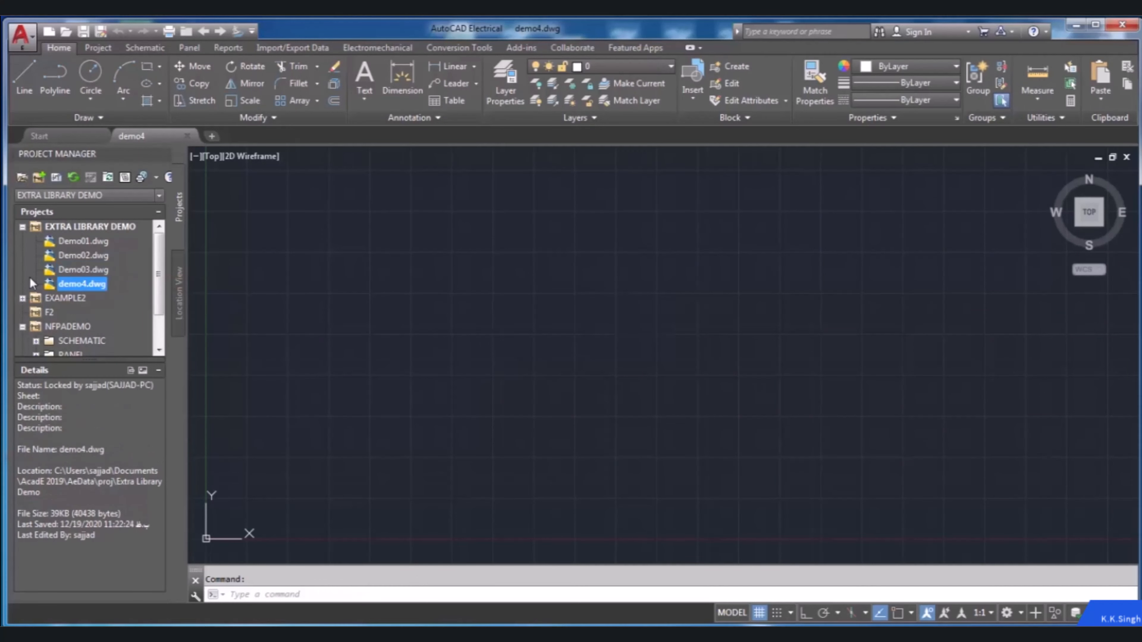
pyautogui.click(52, 227)
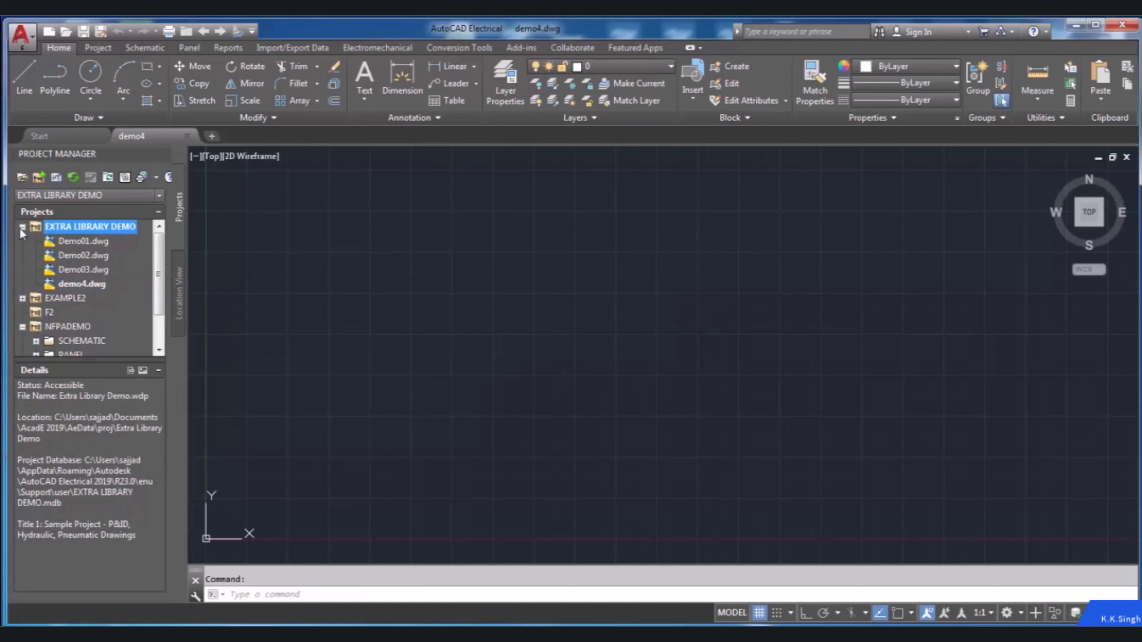
pyautogui.click(22, 227)
pyautogui.click(22, 227)
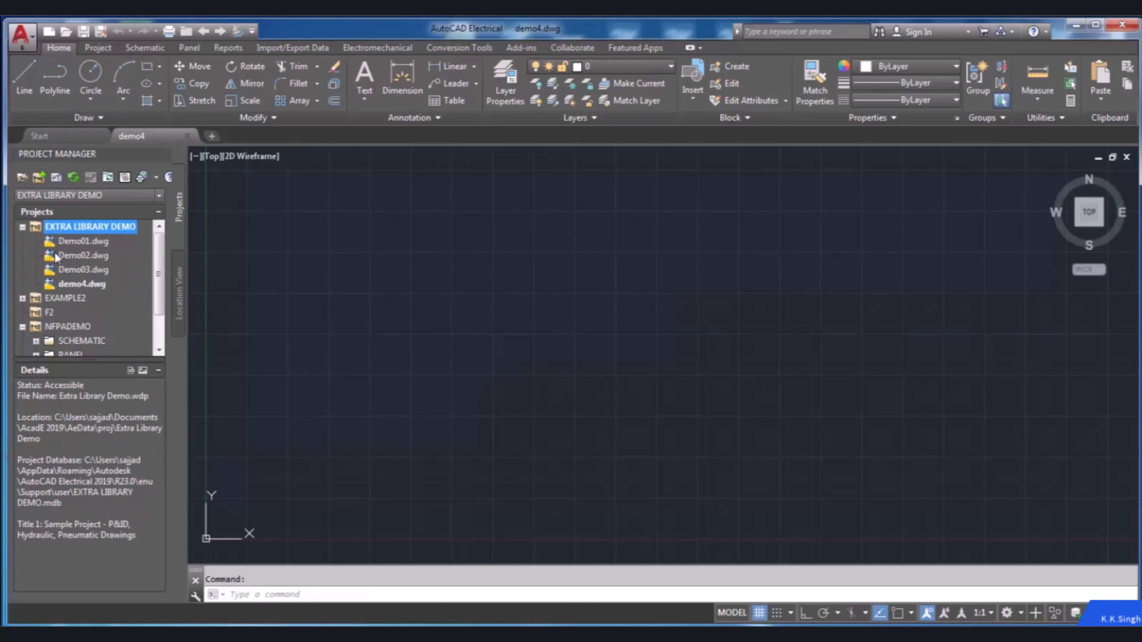
pyautogui.click(81, 285)
pyautogui.click(27, 272)
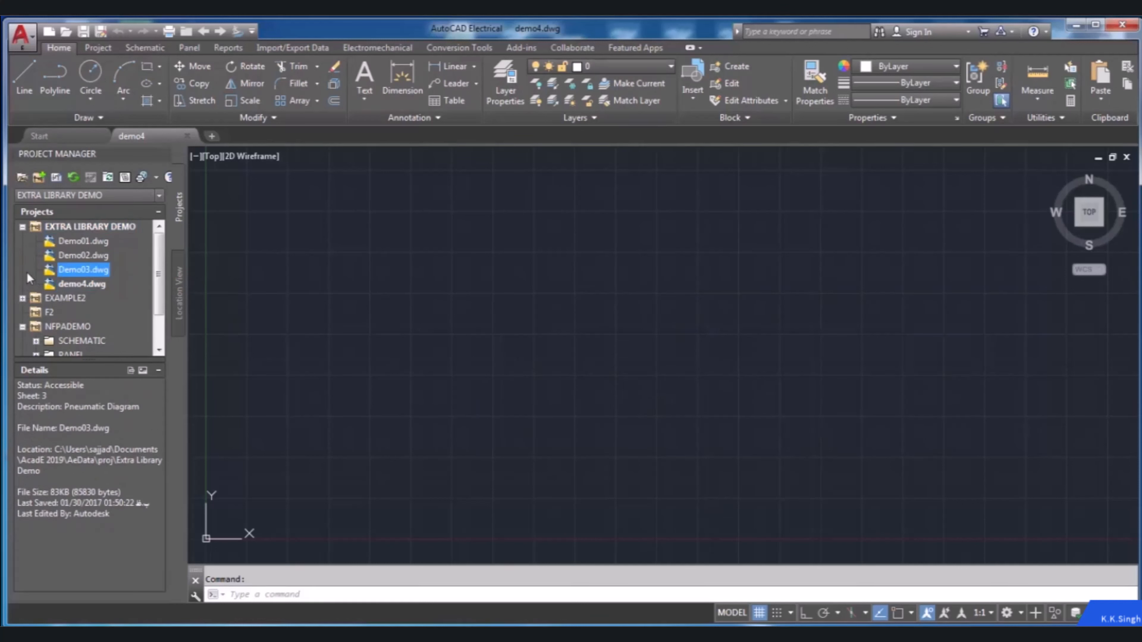
pyautogui.click(25, 255)
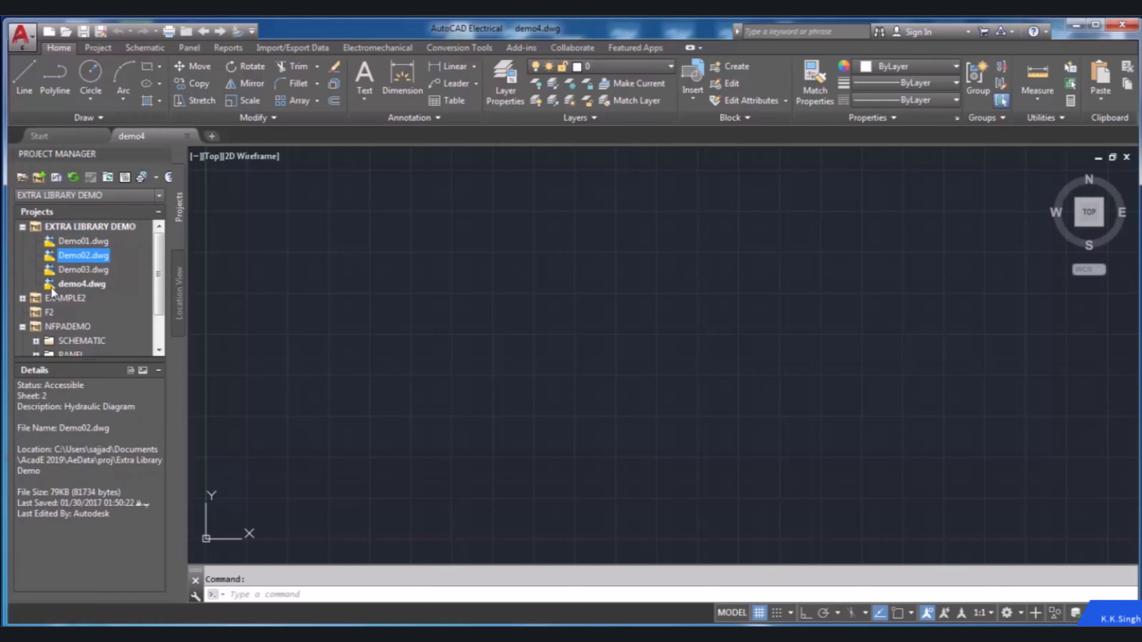
# Step: Add DEMO04.DWG from the NfpaDemo folder to the EXAMPLE2 project, applying the project default values to its drawing settings
pyautogui.click(24, 300)
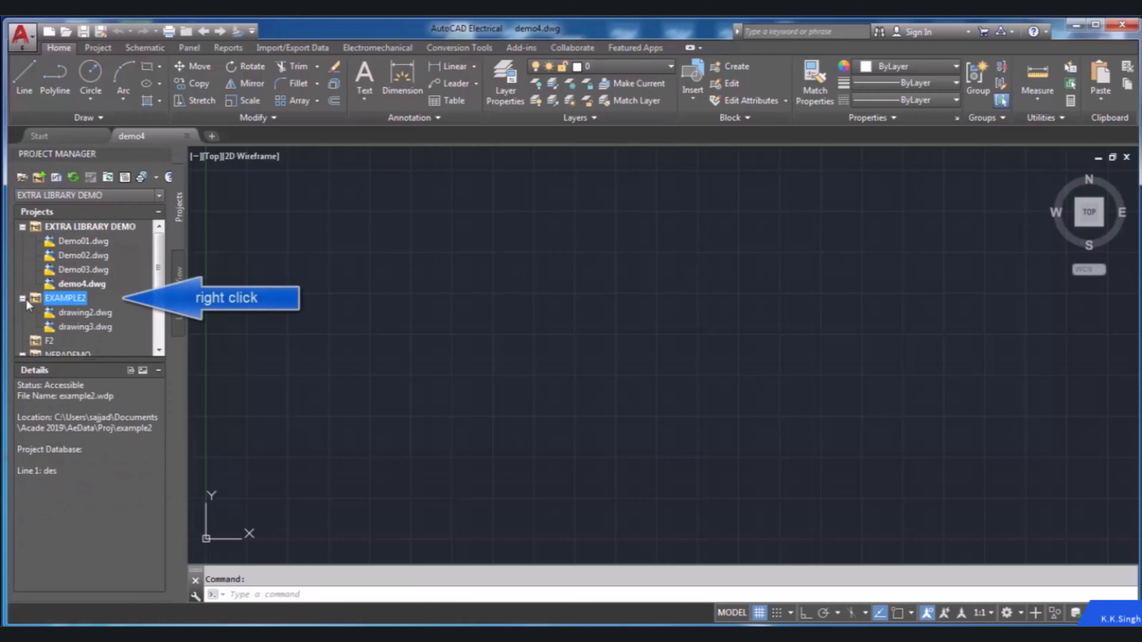
pyautogui.rightClick(59, 300)
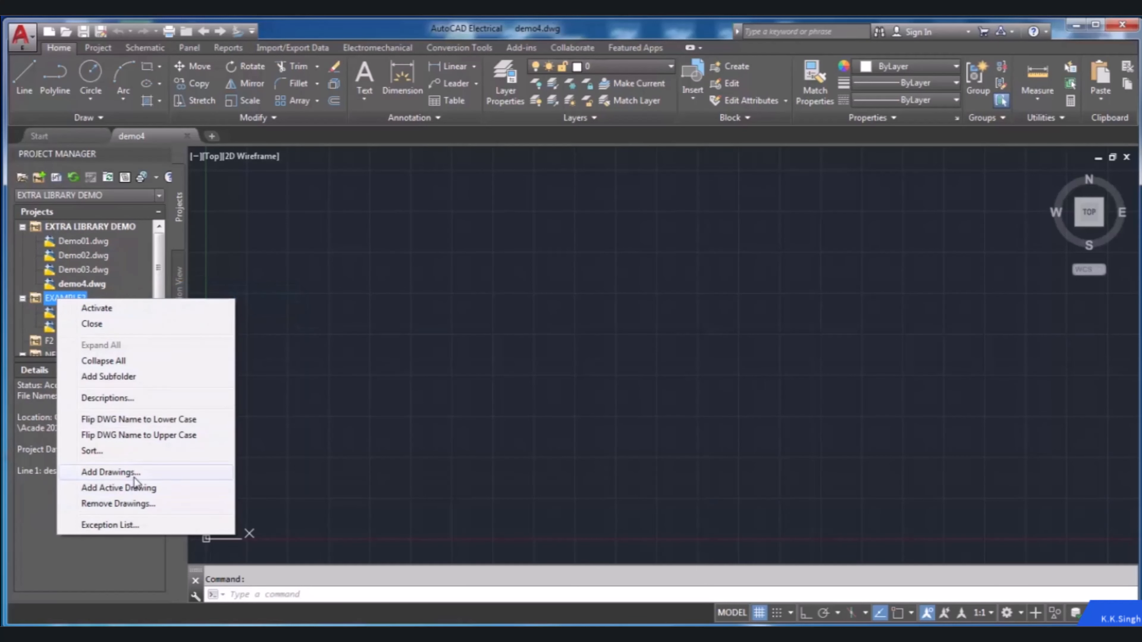
pyautogui.click(108, 472)
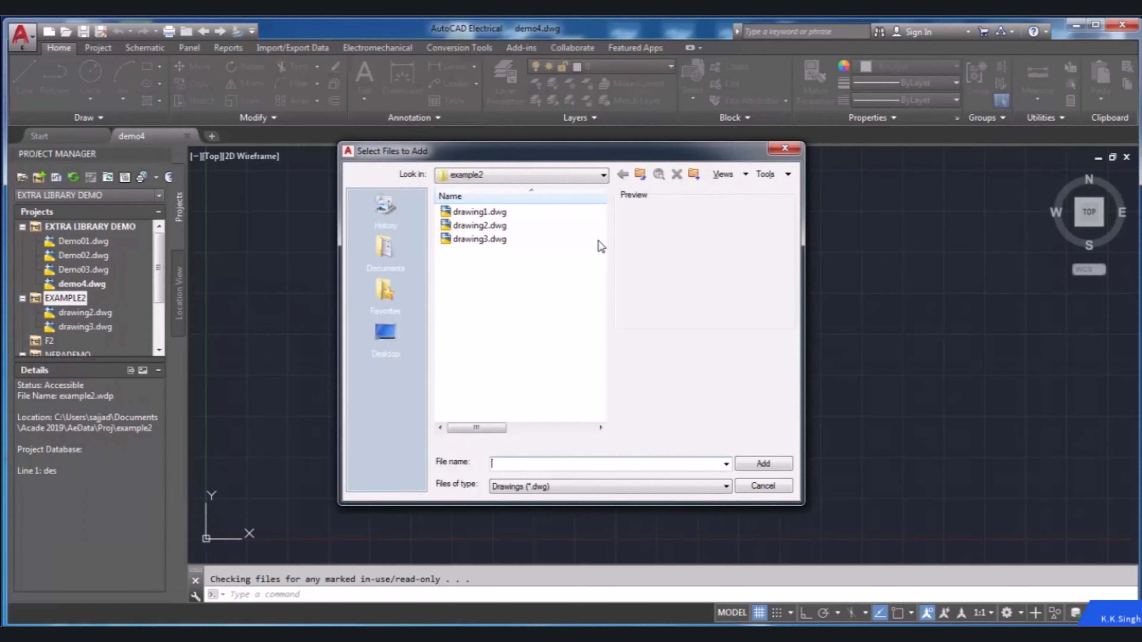
pyautogui.click(640, 174)
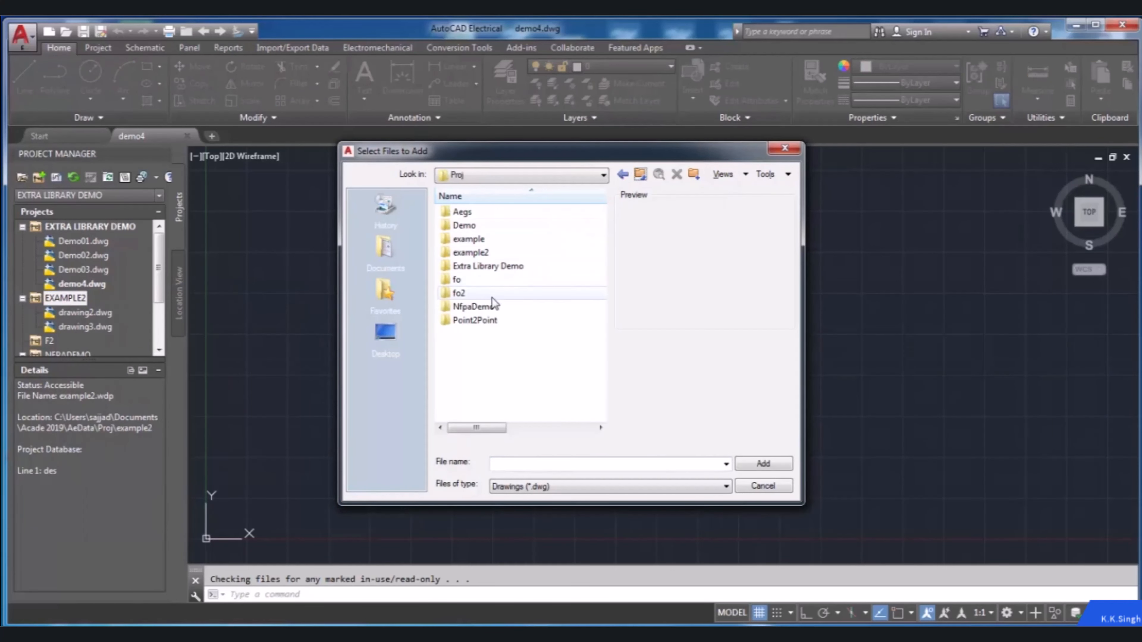
pyautogui.doubleClick(488, 306)
pyautogui.click(488, 253)
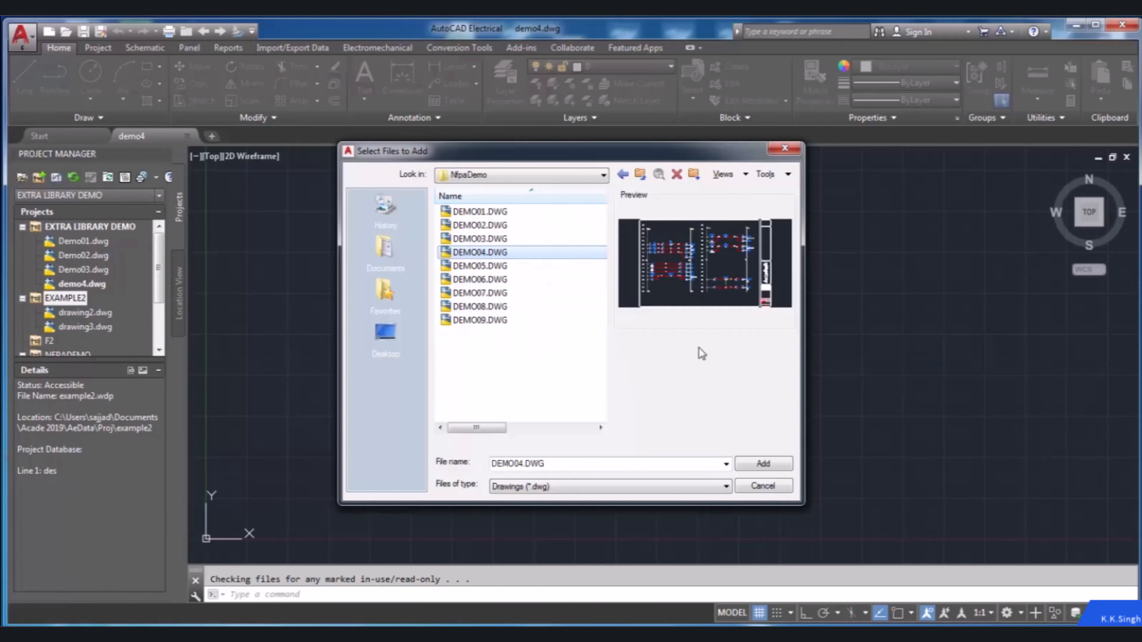
pyautogui.click(763, 463)
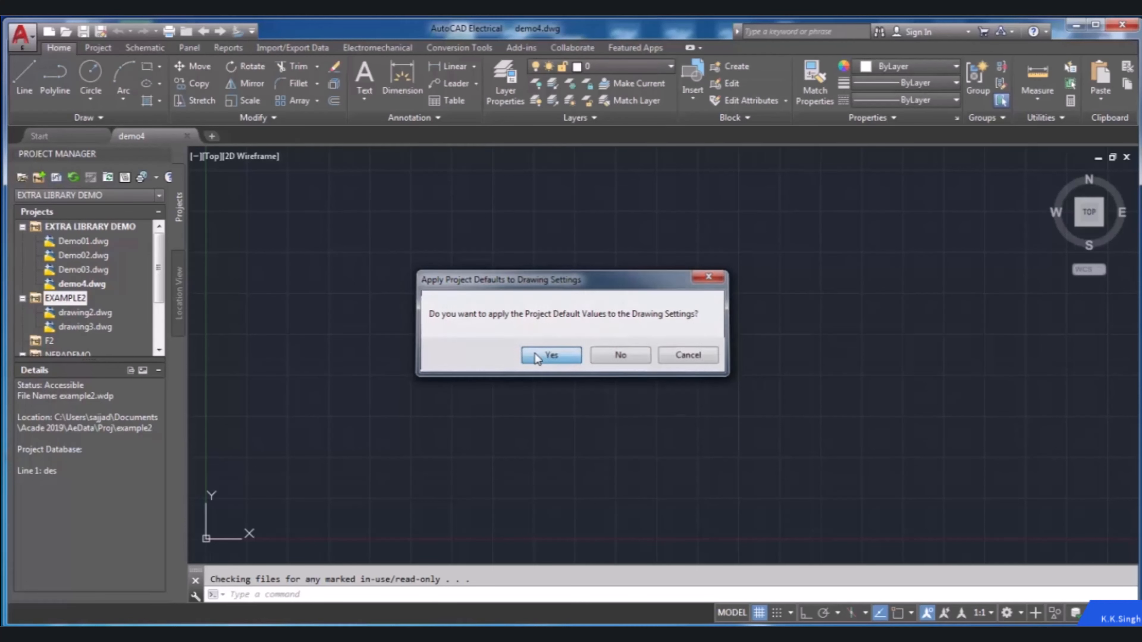
pyautogui.click(536, 356)
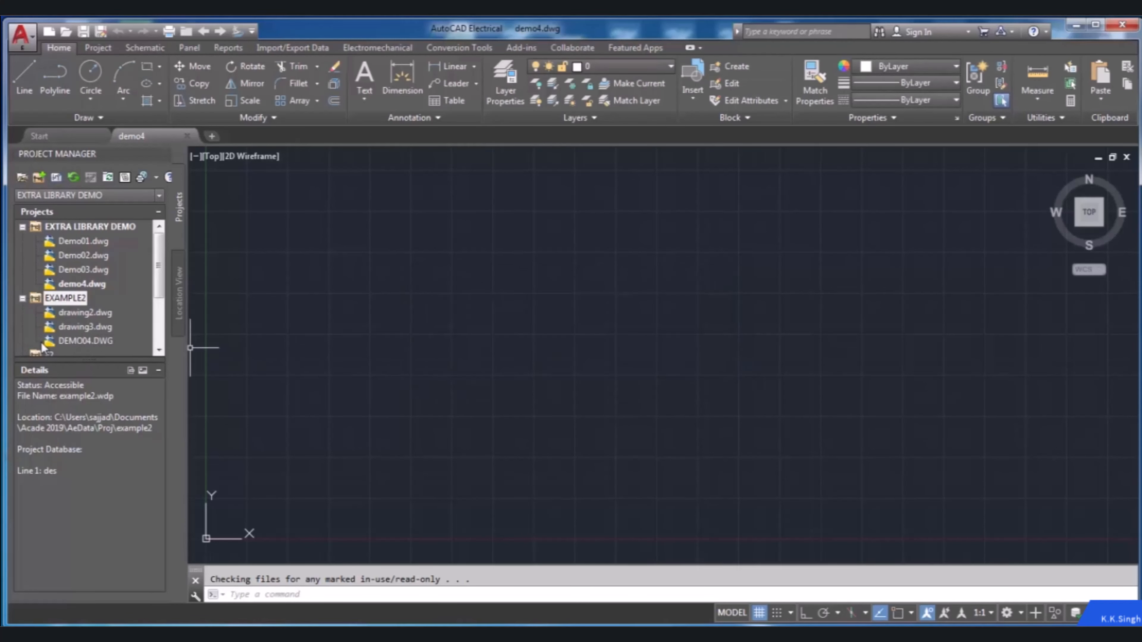
pyautogui.click(31, 336)
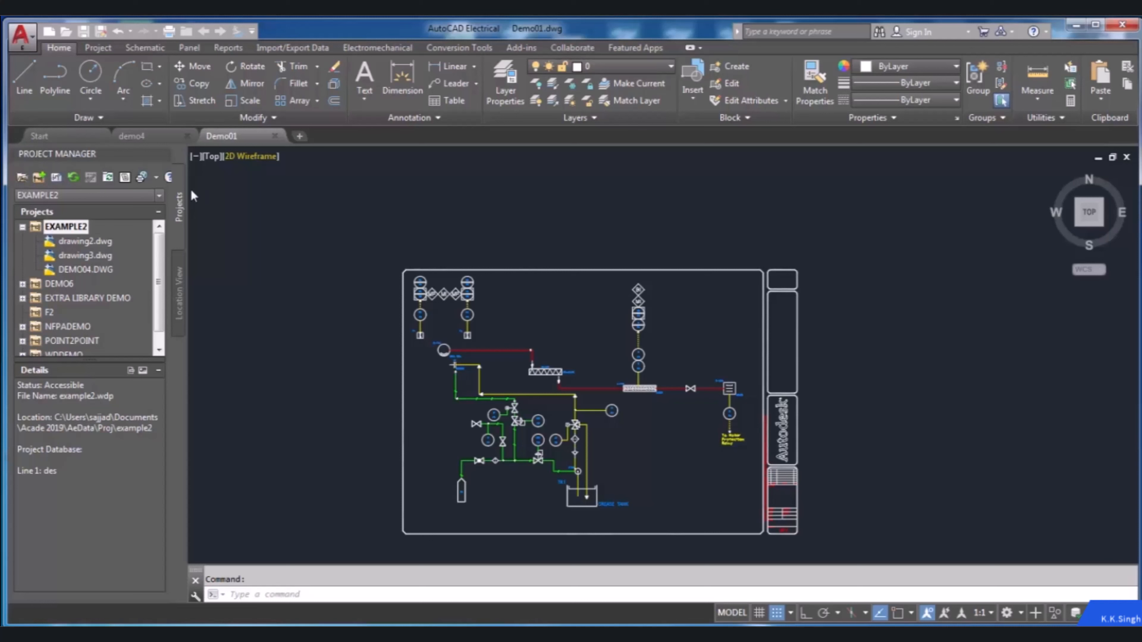
# Step: Run AECOPYPROJECT and choose example2.wdp in the example2 folder as the existing project to copy
pyautogui.click(108, 50)
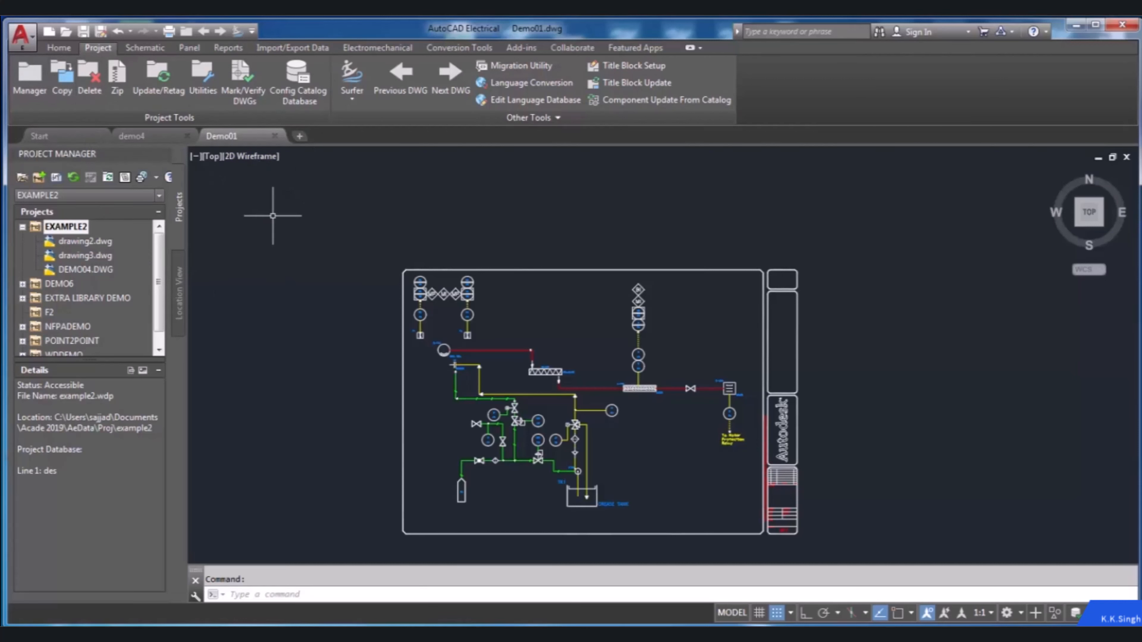
pyautogui.click(346, 593)
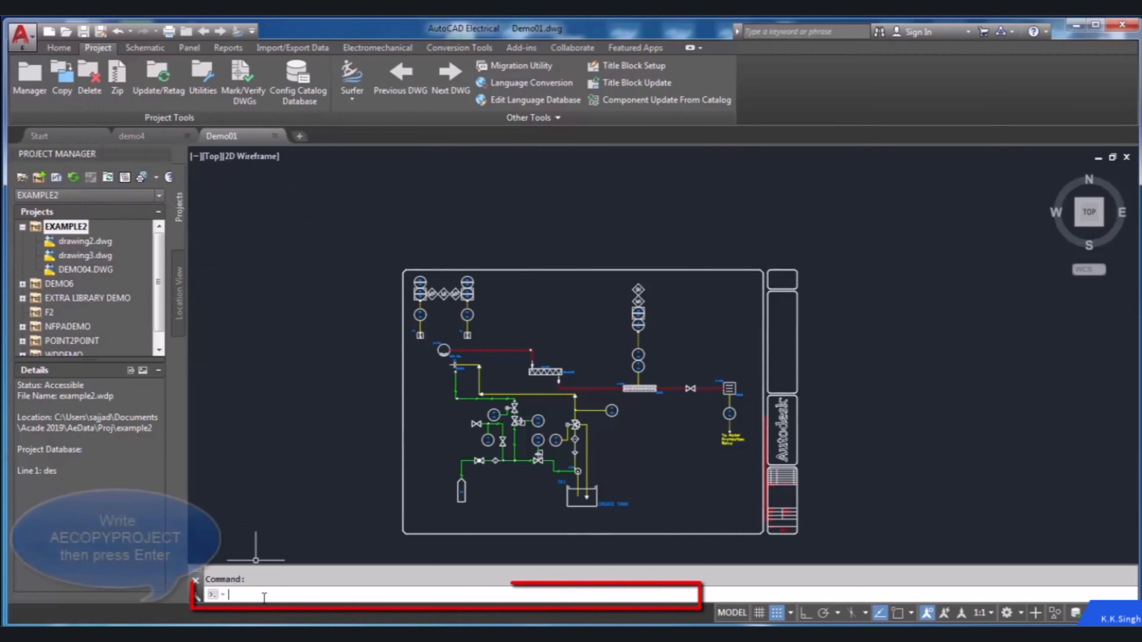
pyautogui.write('AE')
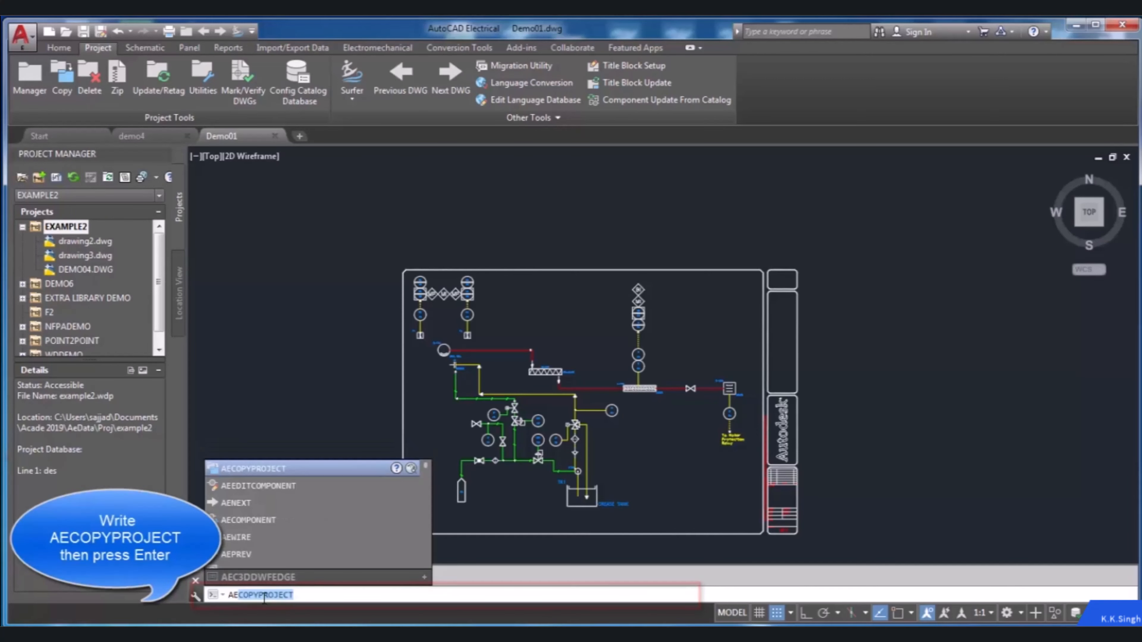
pyautogui.write('CO')
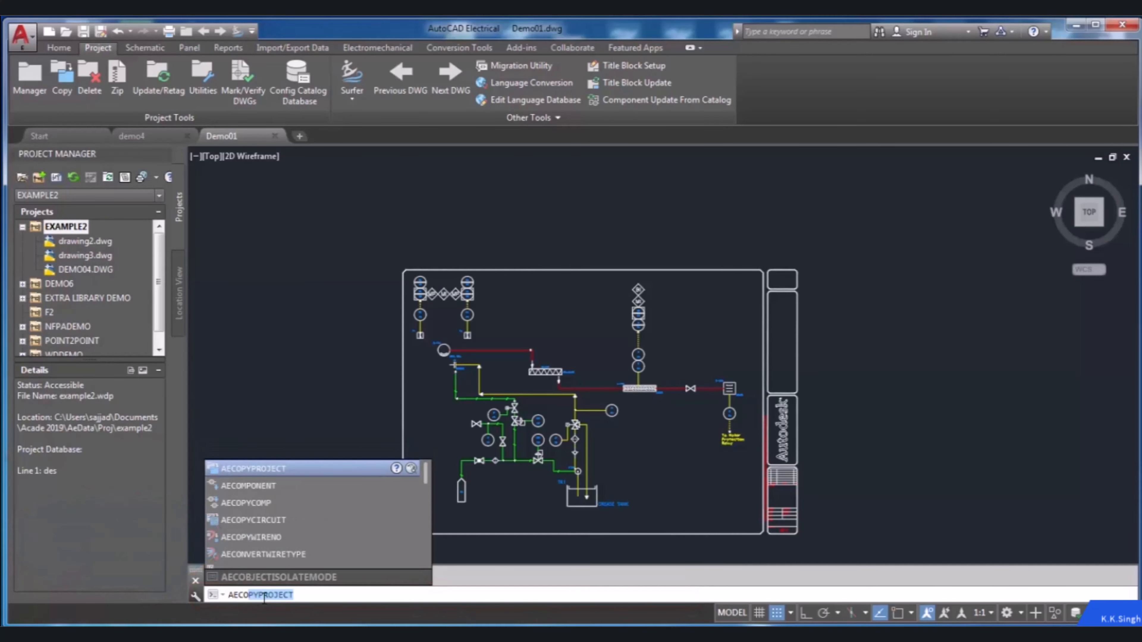
pyautogui.press('Return')
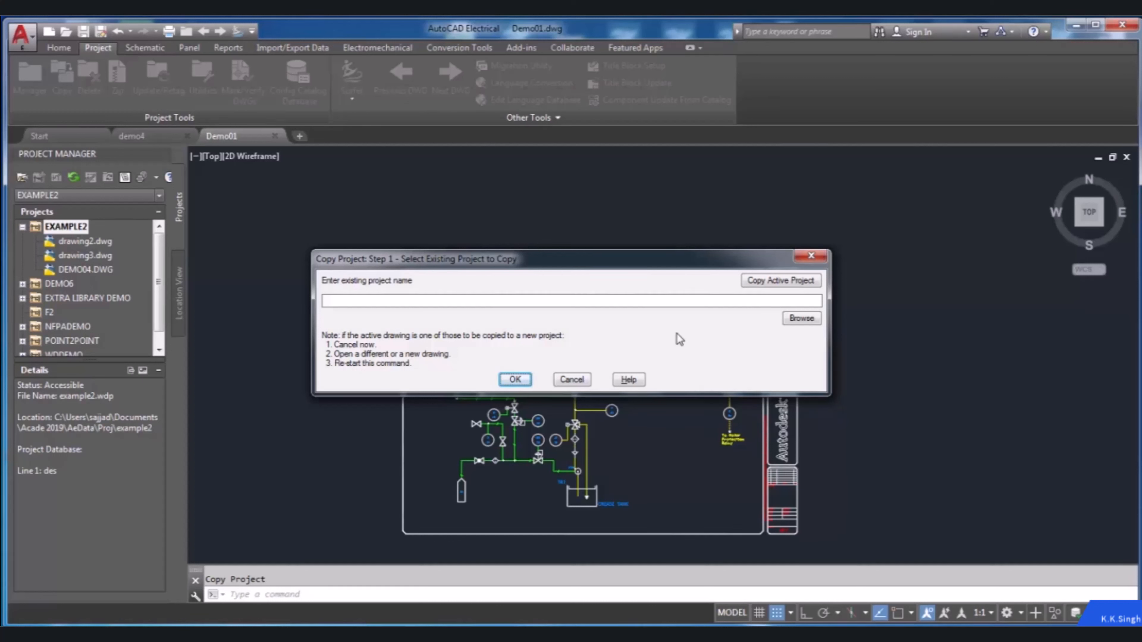
pyautogui.click(678, 301)
pyautogui.click(793, 319)
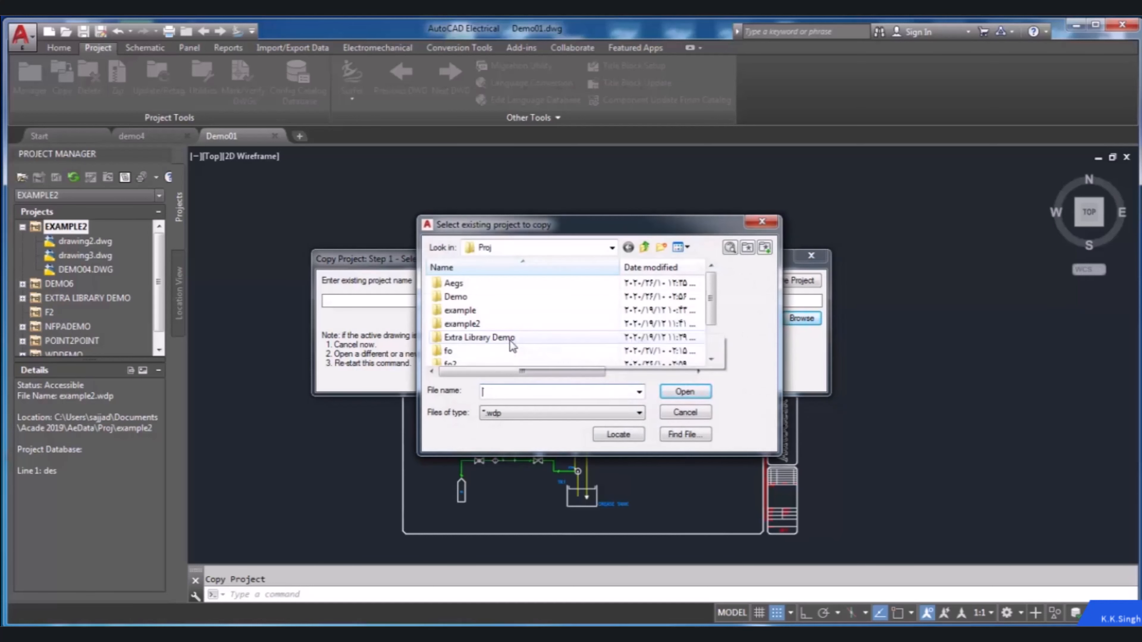
pyautogui.doubleClick(463, 324)
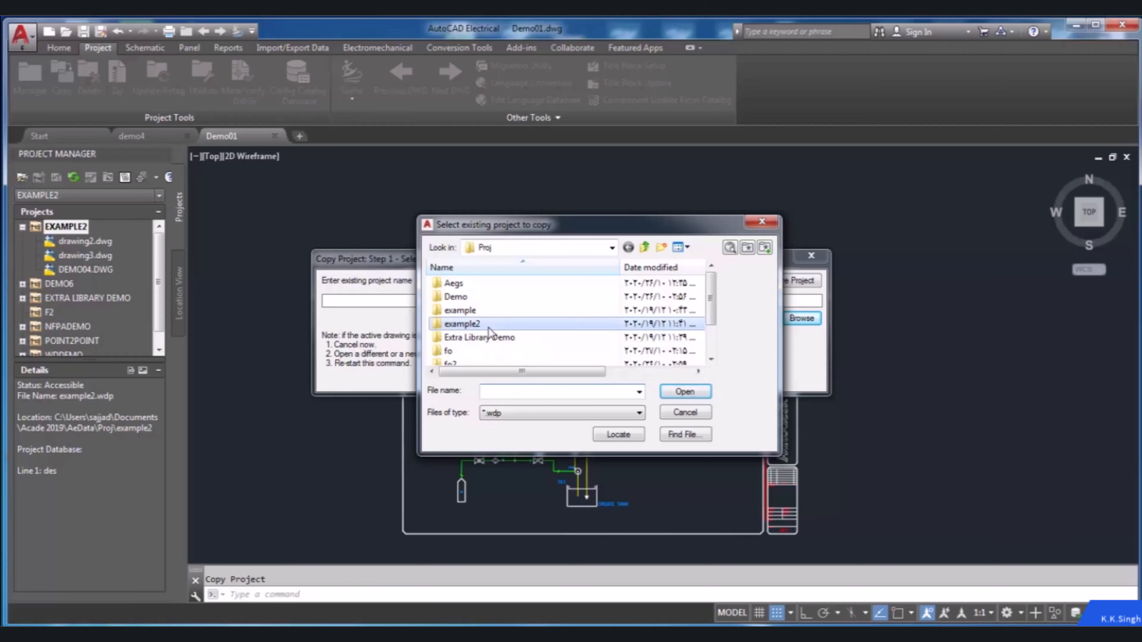
pyautogui.click(485, 335)
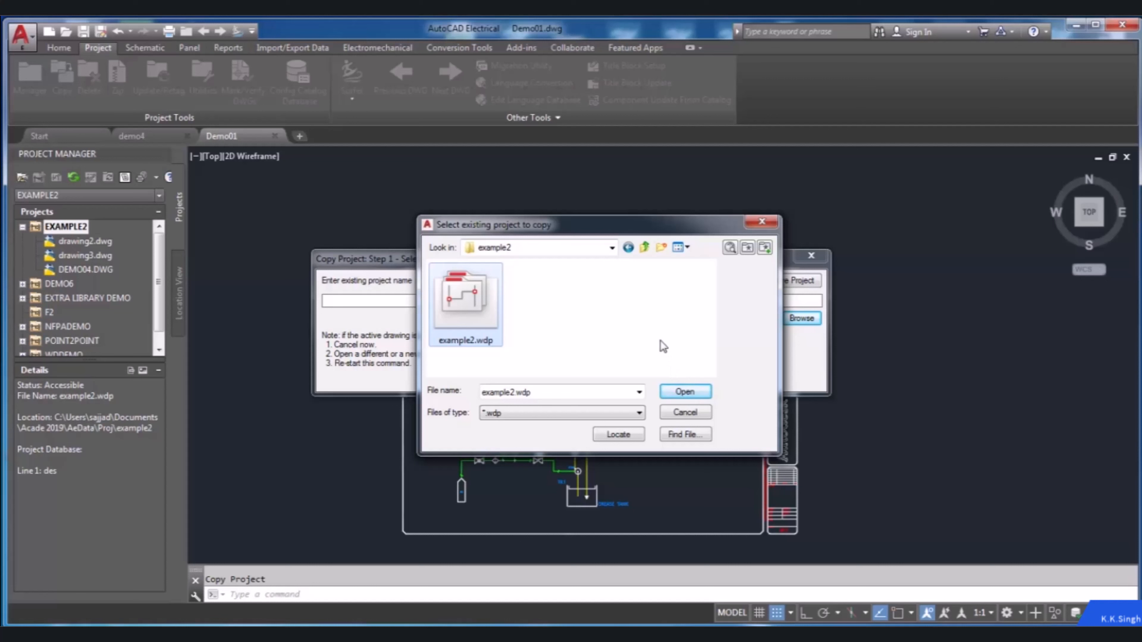
pyautogui.click(679, 394)
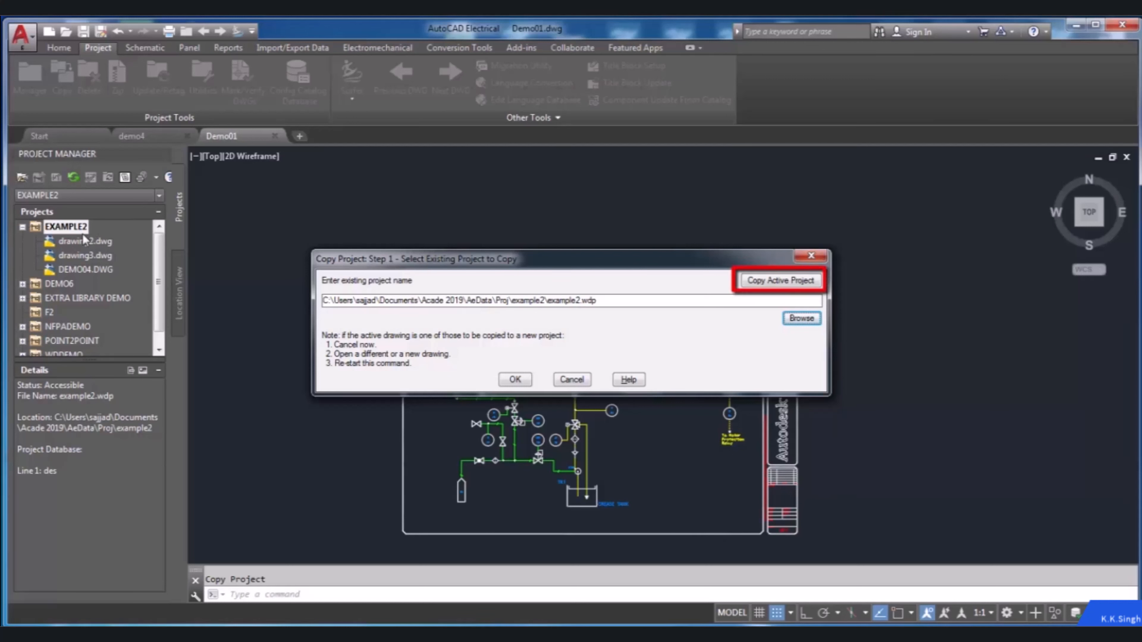
# Step: Use the active project as the copy source and save the new project as demo8 in the example2 folder
pyautogui.click(770, 283)
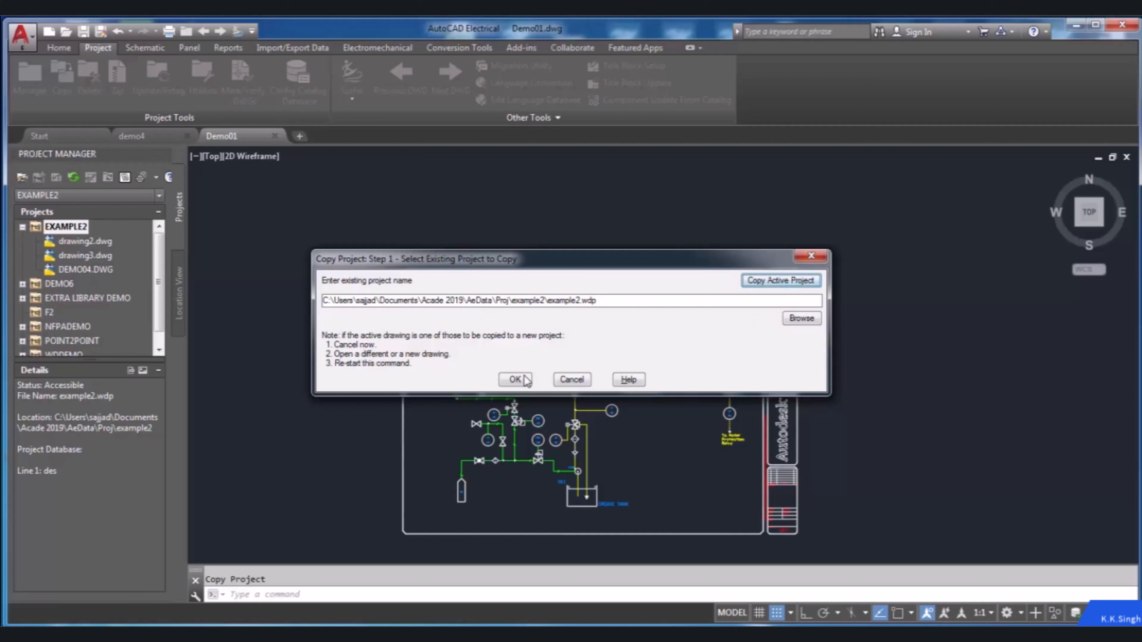
pyautogui.click(515, 380)
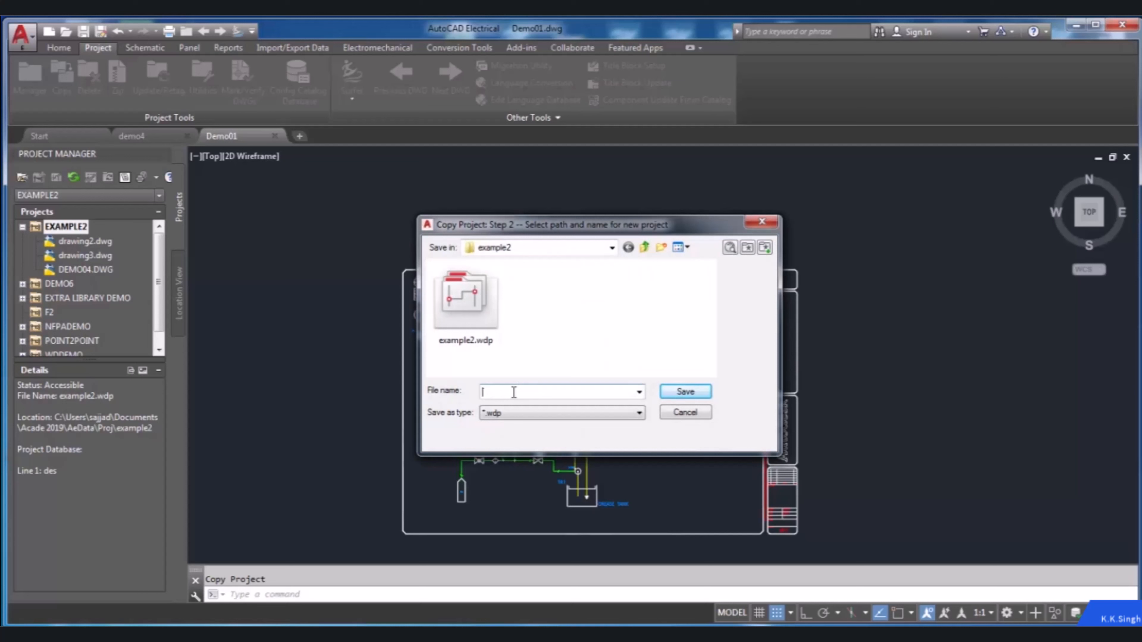
pyautogui.write('demo8')
pyautogui.click(670, 395)
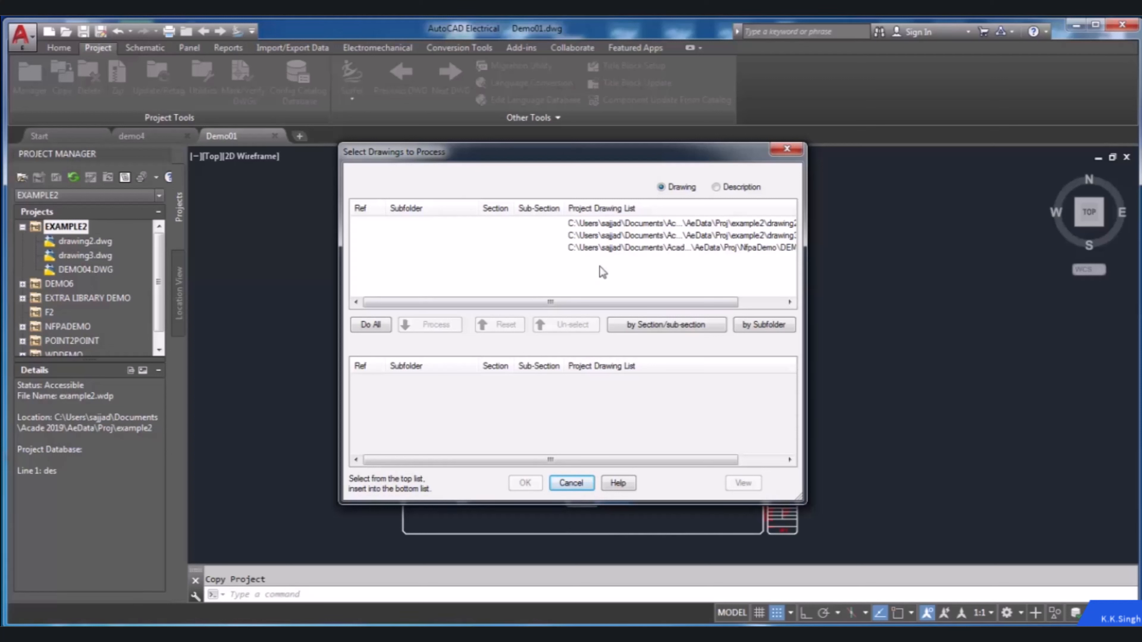
# Step: Include only the NfpaDemo drawing DEMO04 in the copy and accept the example2 folder as the base path for project drawings
pyautogui.click(604, 249)
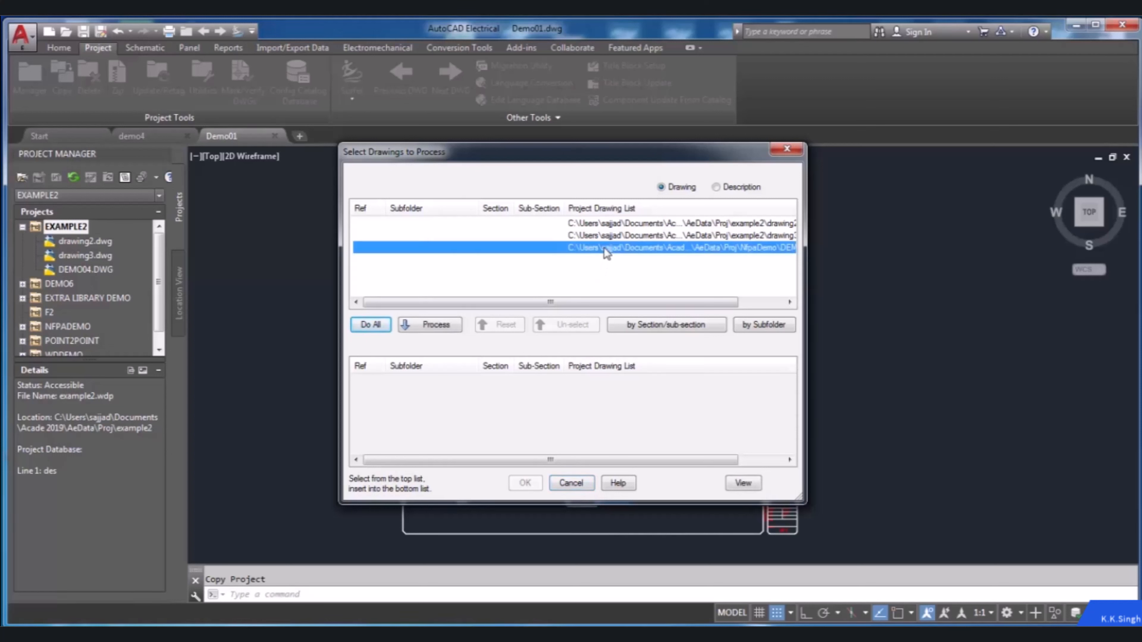
pyautogui.click(428, 327)
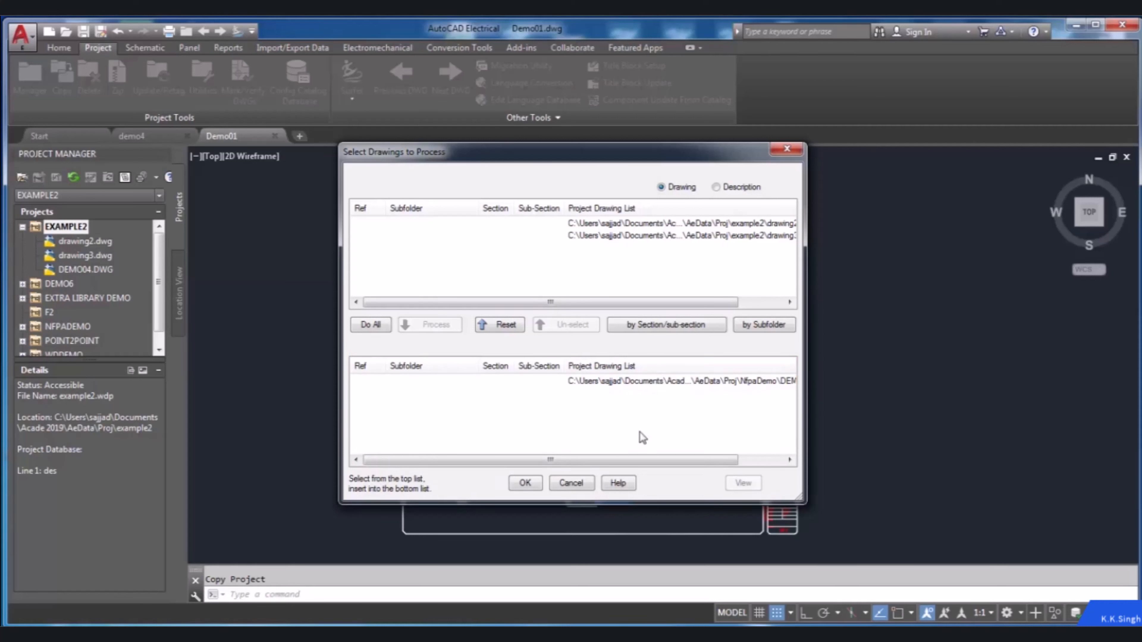
pyautogui.click(519, 484)
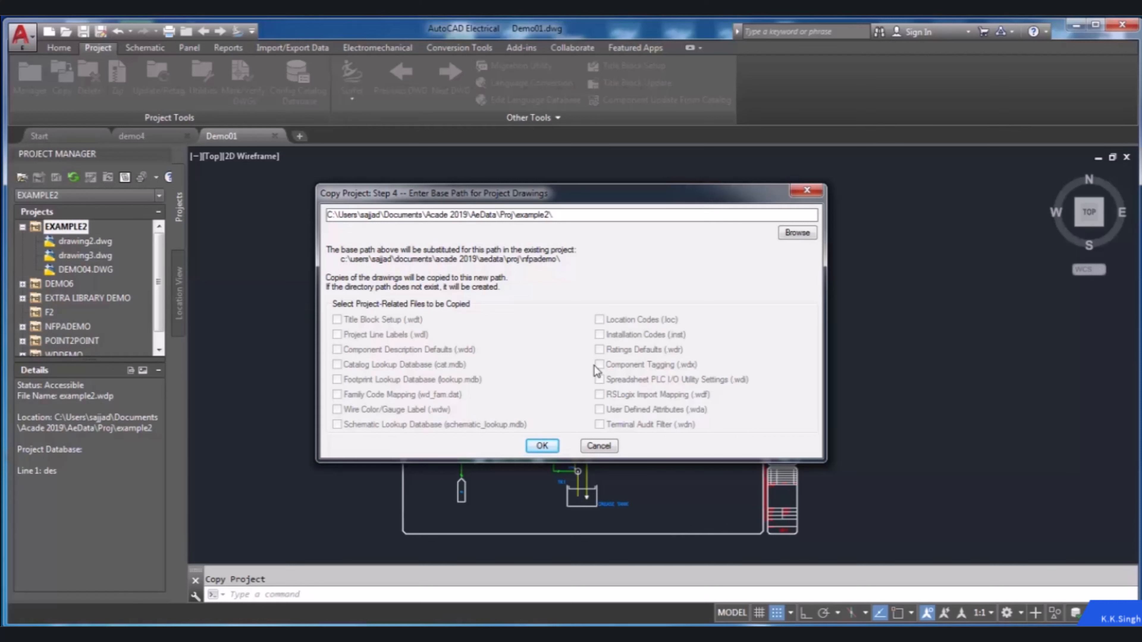
pyautogui.click(543, 445)
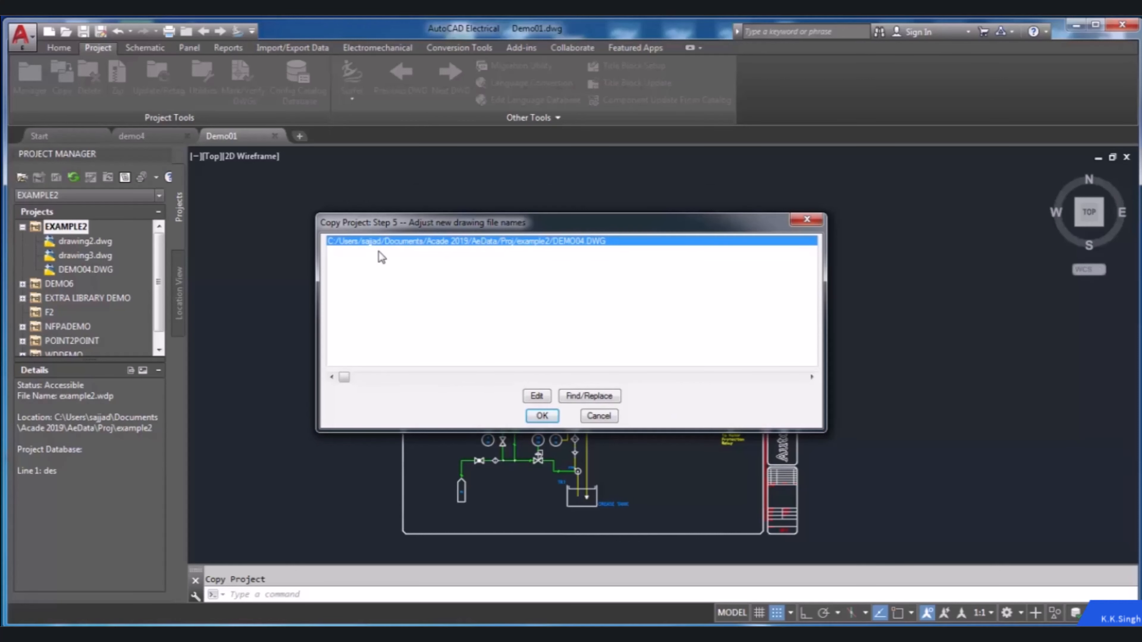
pyautogui.click(537, 396)
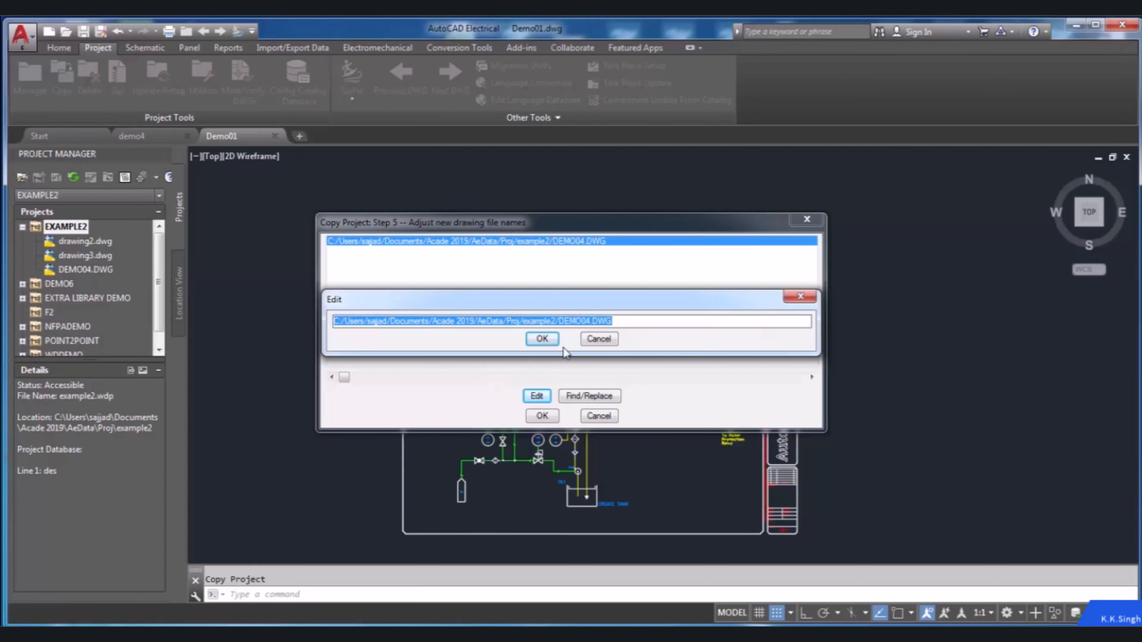
pyautogui.click(598, 340)
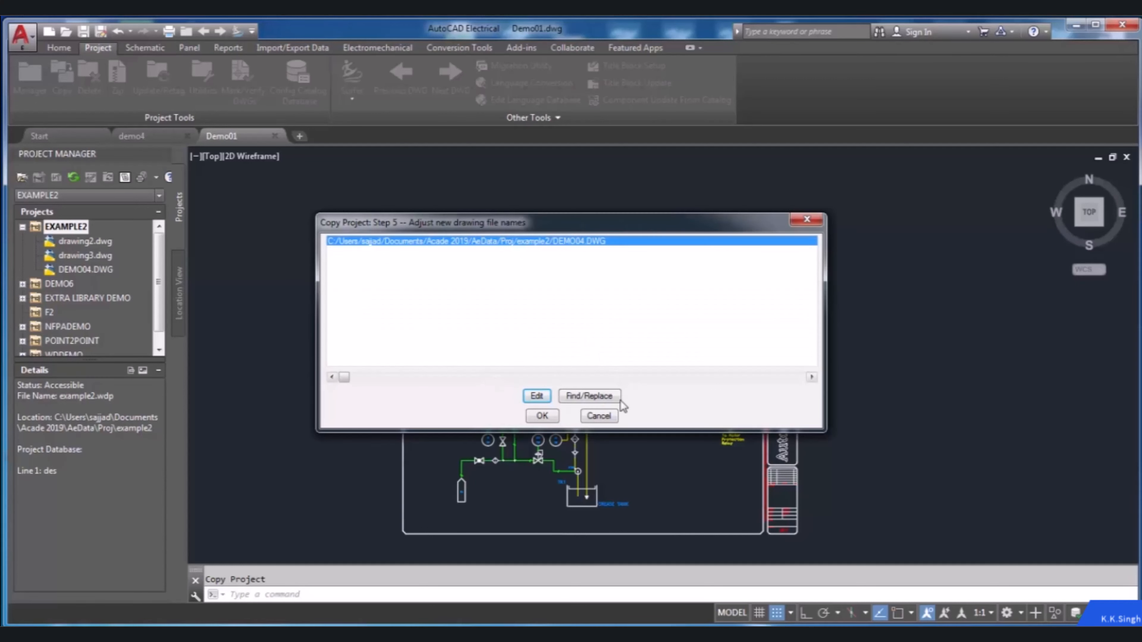
pyautogui.click(596, 400)
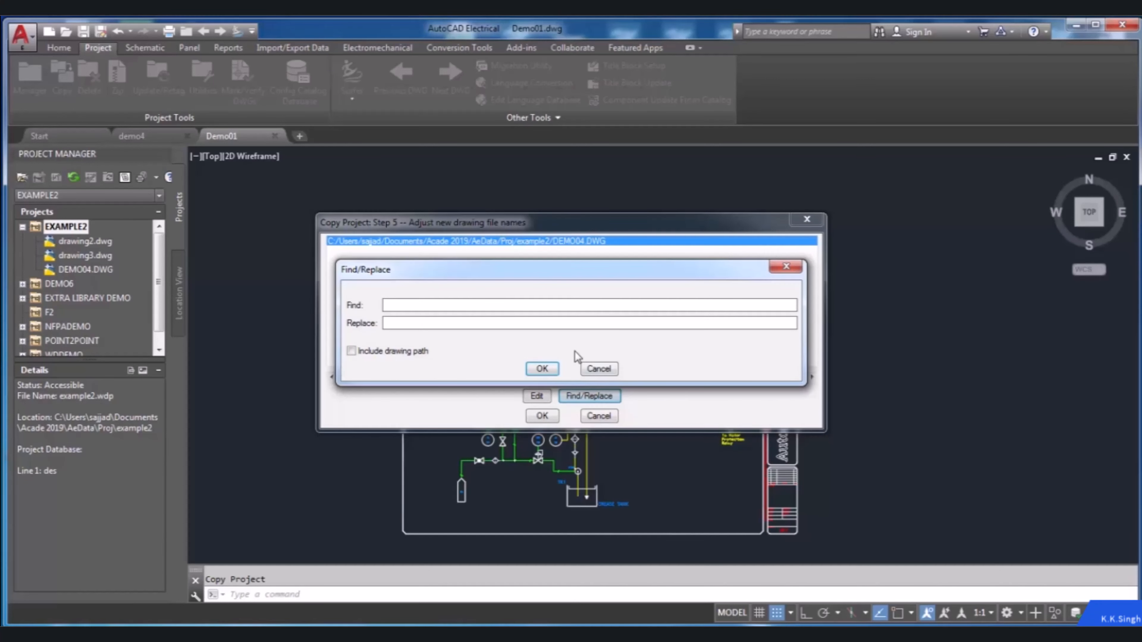
pyautogui.click(599, 369)
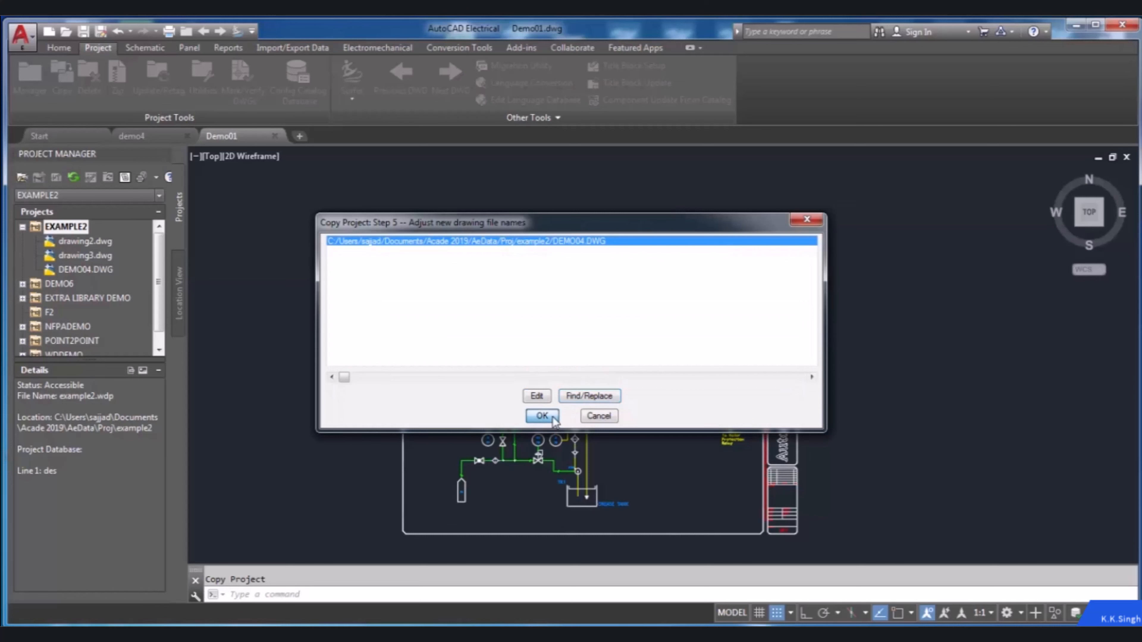
# Step: Finish the project copy with the drawing file name DEMO04.DWG and inspect the DEMO04.DWG entries under EXAMPLE2 and DEMO8
pyautogui.click(543, 416)
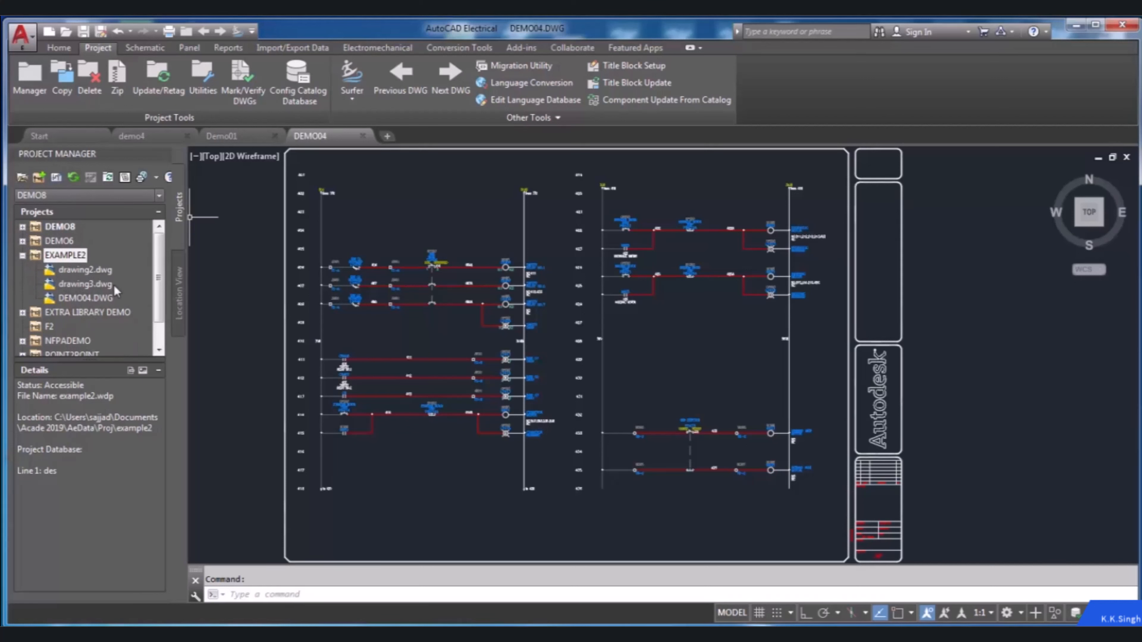
pyautogui.click(96, 298)
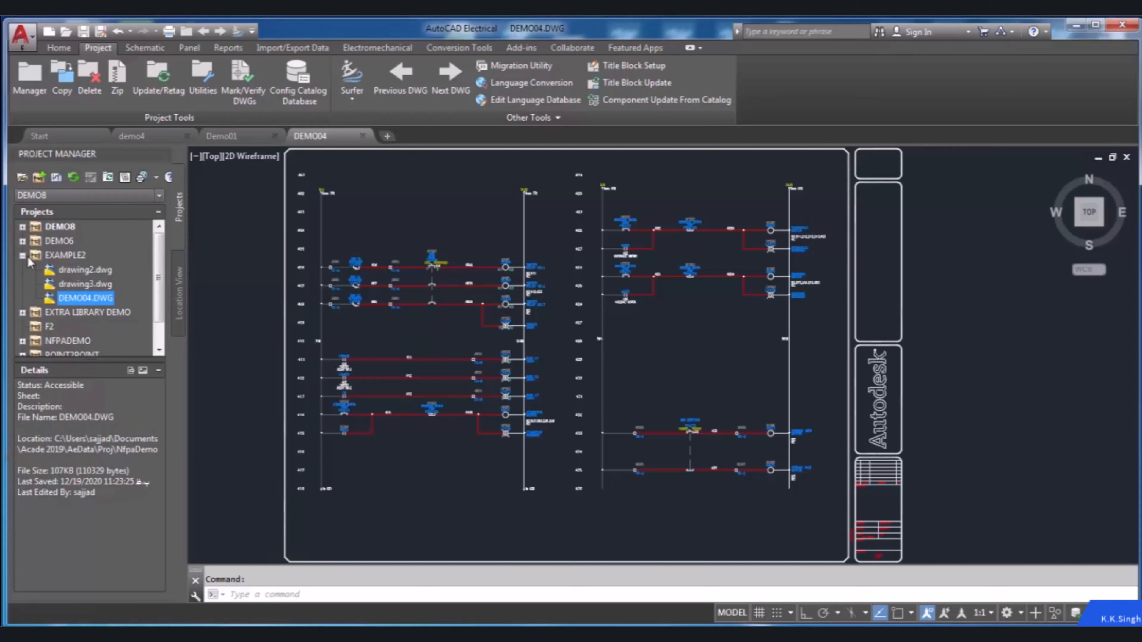
pyautogui.click(22, 227)
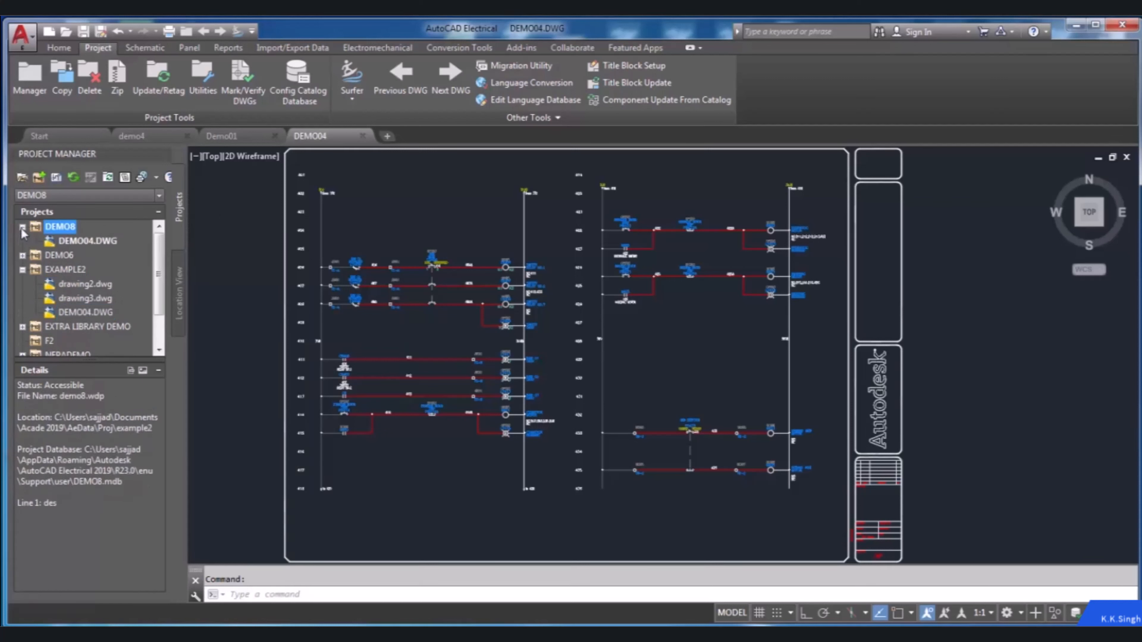
pyautogui.click(73, 243)
pyautogui.click(30, 297)
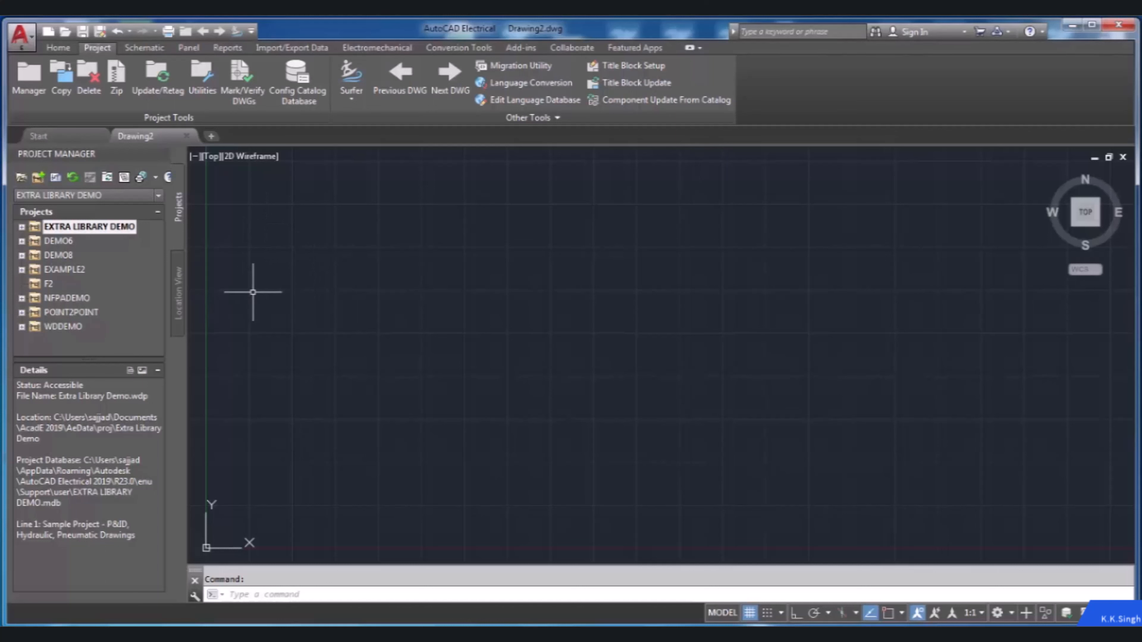
# Step: Open Demo01.dwg from the EXTRA LIBRARY DEMO project and advance to the project's next drawing
pyautogui.click(21, 227)
pyautogui.click(70, 243)
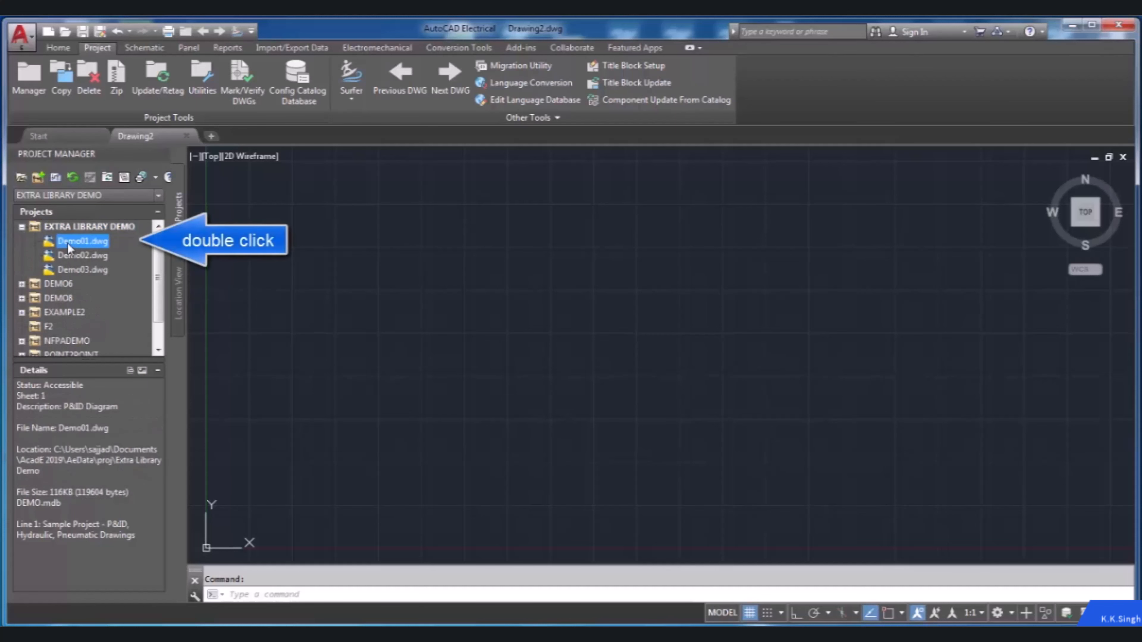
pyautogui.doubleClick(71, 243)
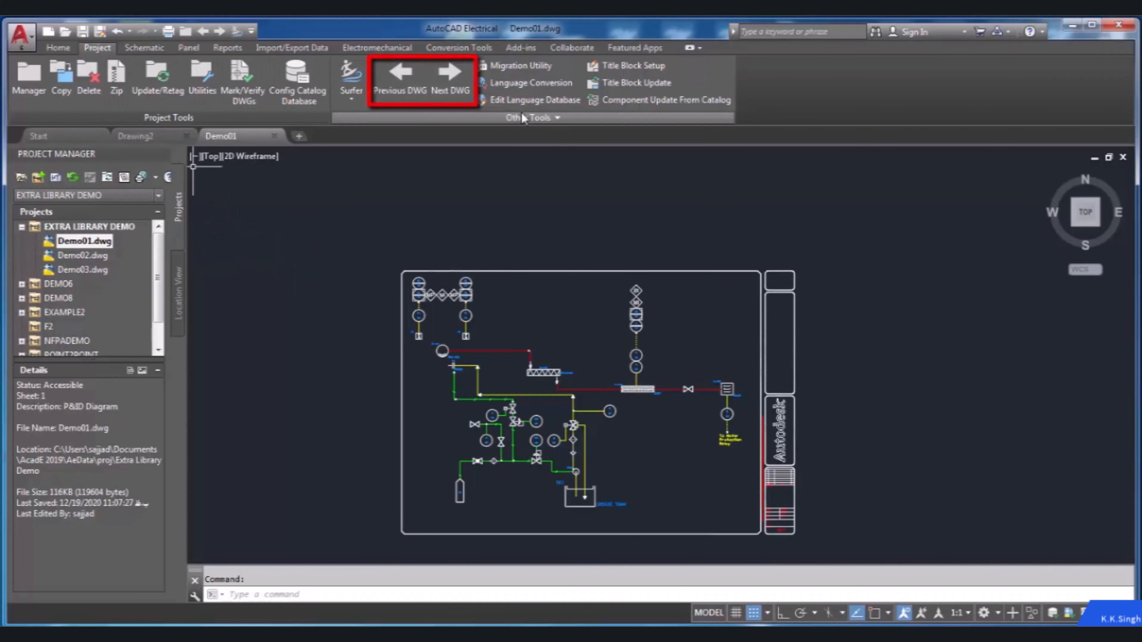
pyautogui.click(452, 89)
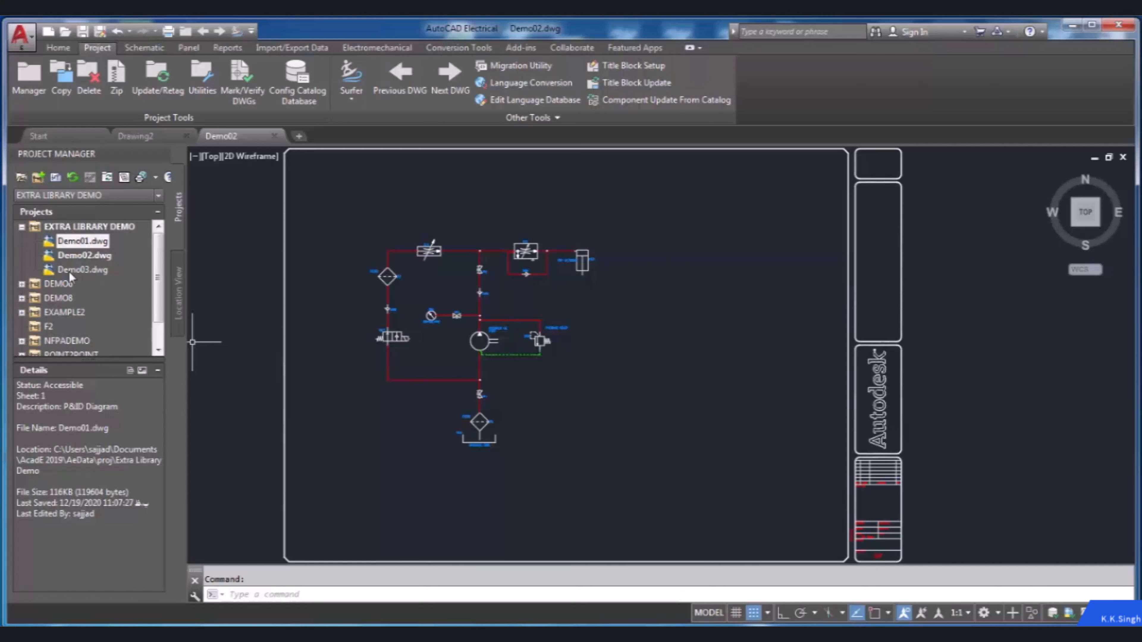
# Step: Remove Demo03.dwg from the EXTRA LIBRARY DEMO project
pyautogui.rightClick(105, 271)
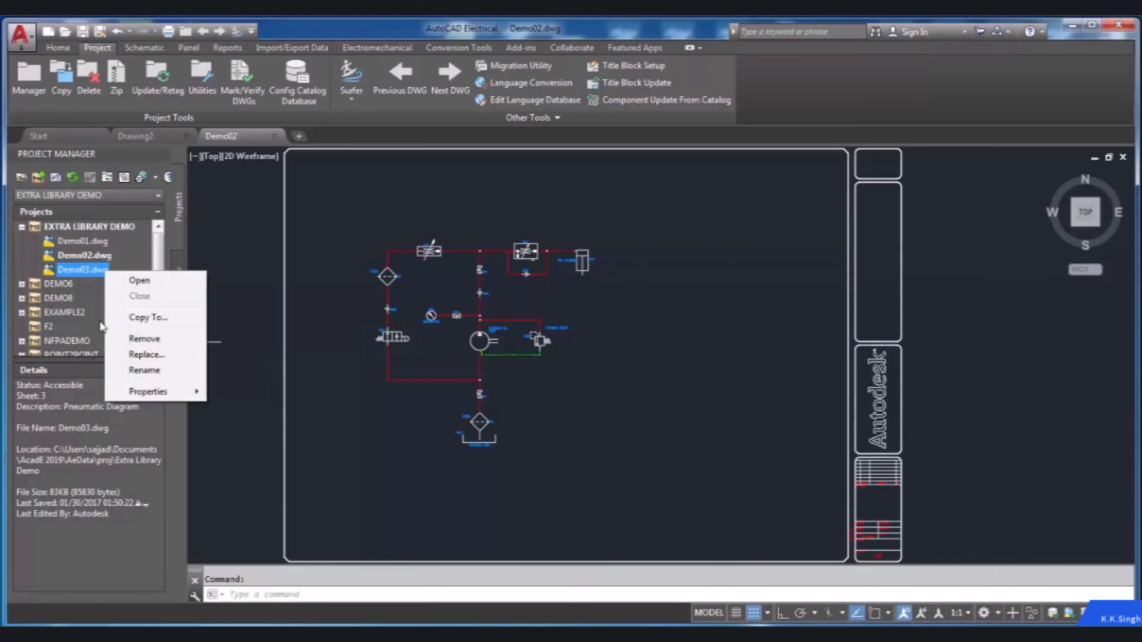
pyautogui.click(145, 339)
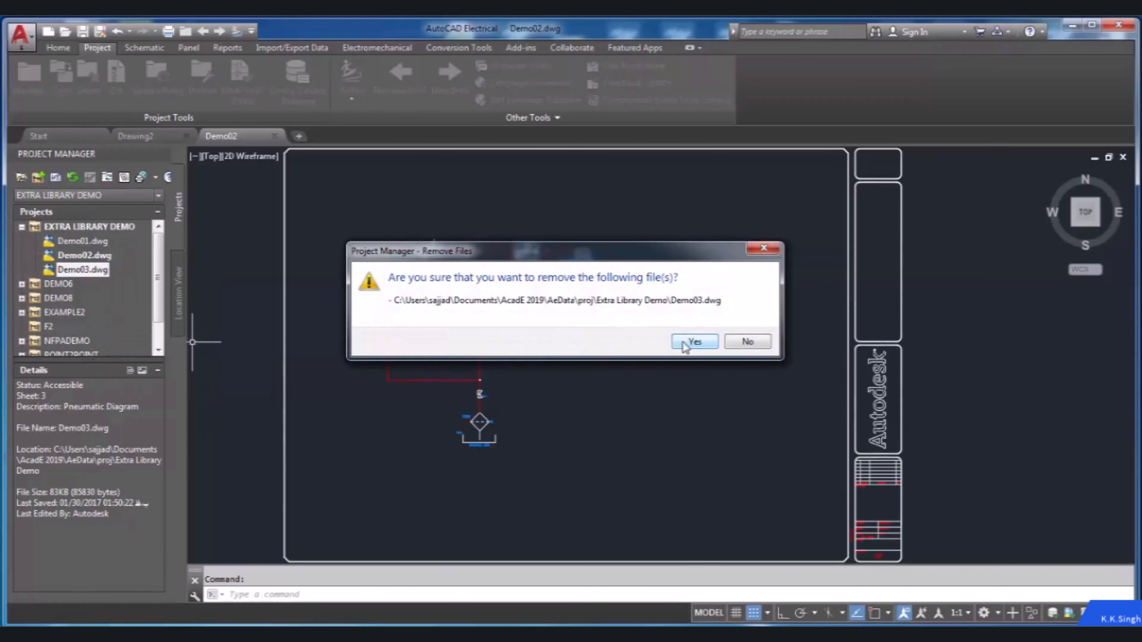
pyautogui.click(695, 341)
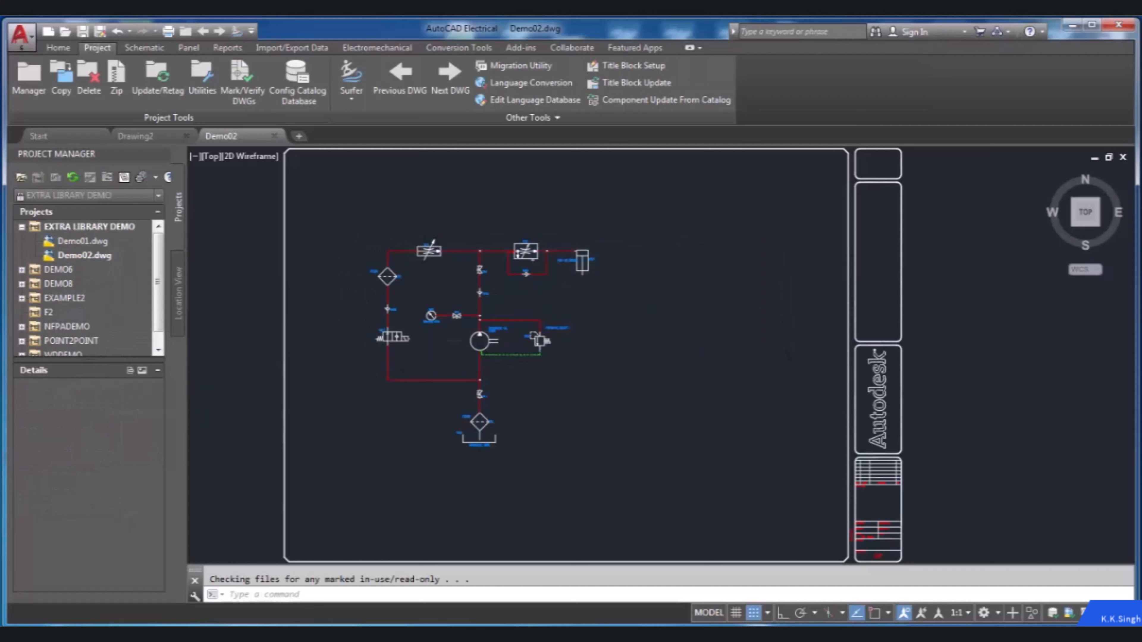